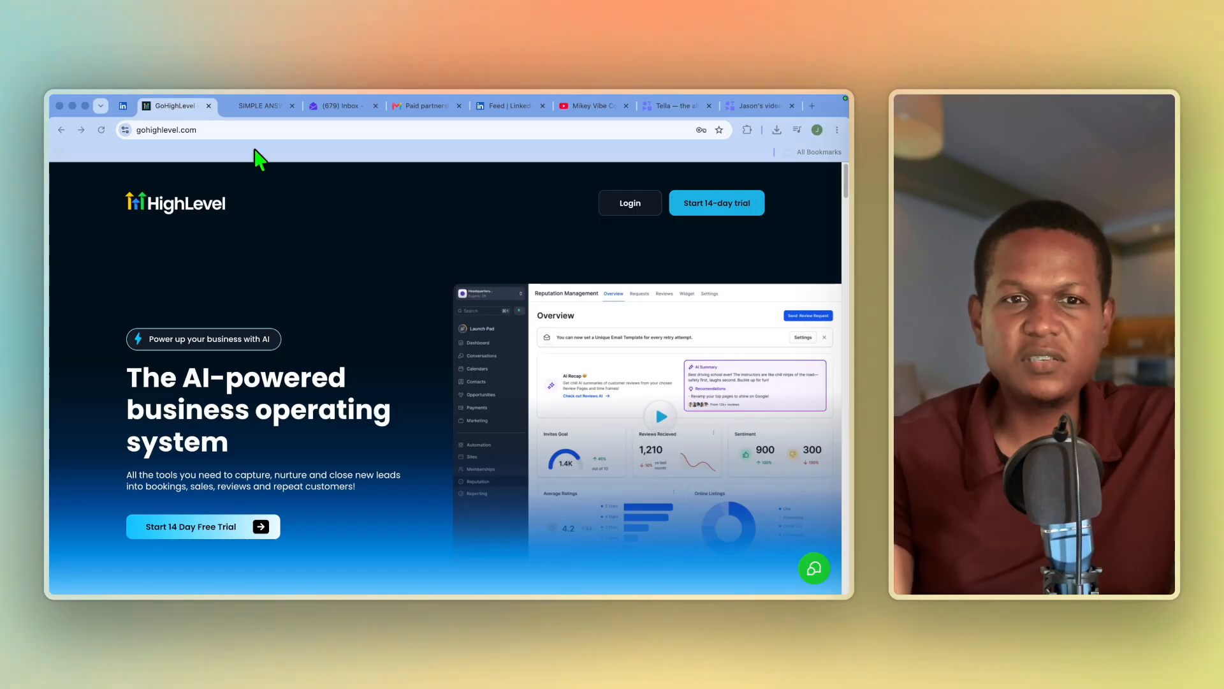
# Switch to the HighLevel account and look through its Conversations, Contacts and Calendars sections
pyautogui.click(264, 106)
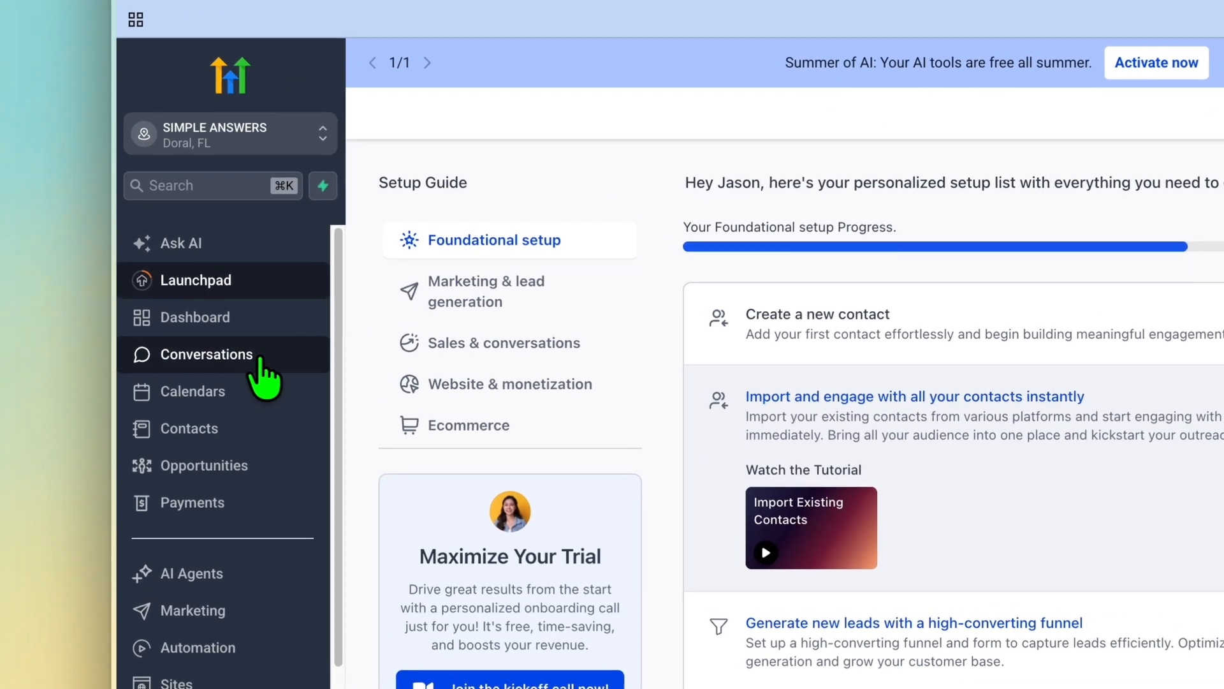
pyautogui.click(211, 332)
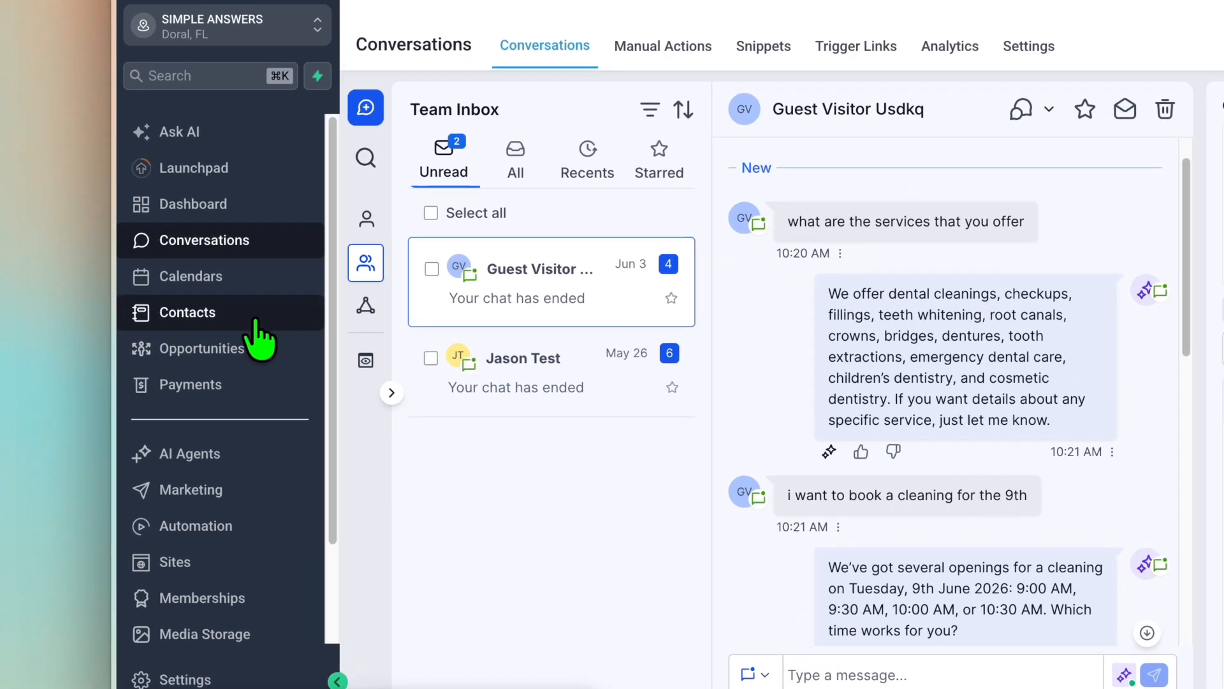
pyautogui.click(217, 387)
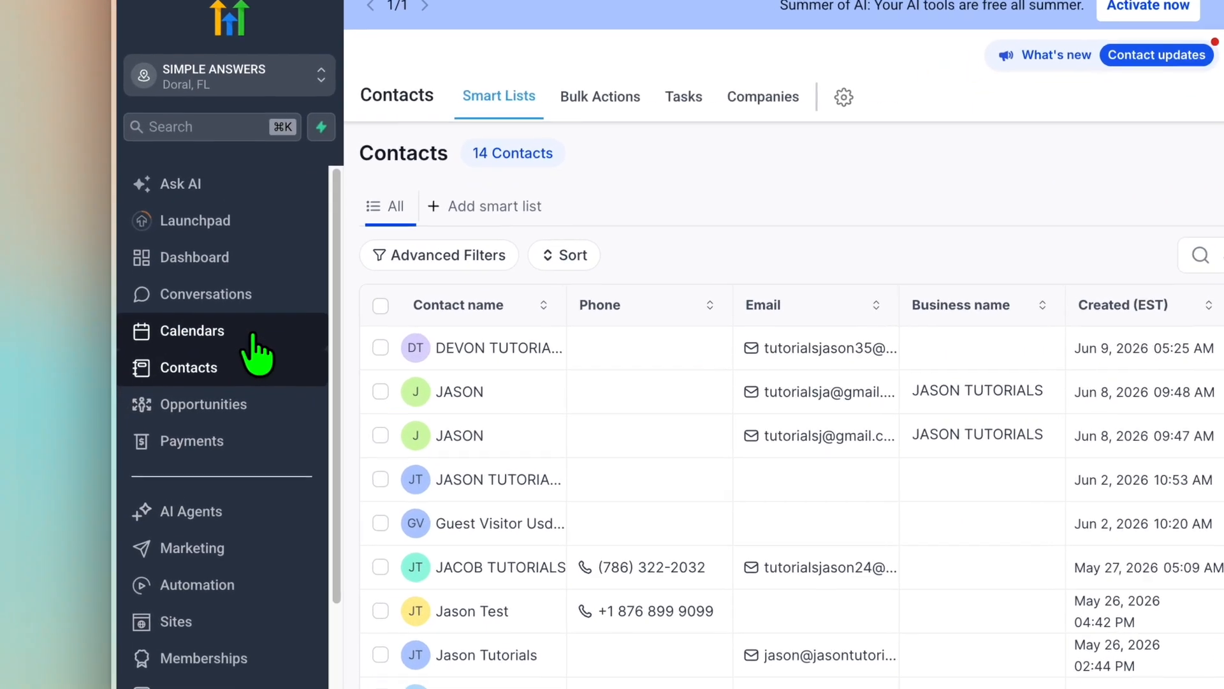
pyautogui.click(192, 355)
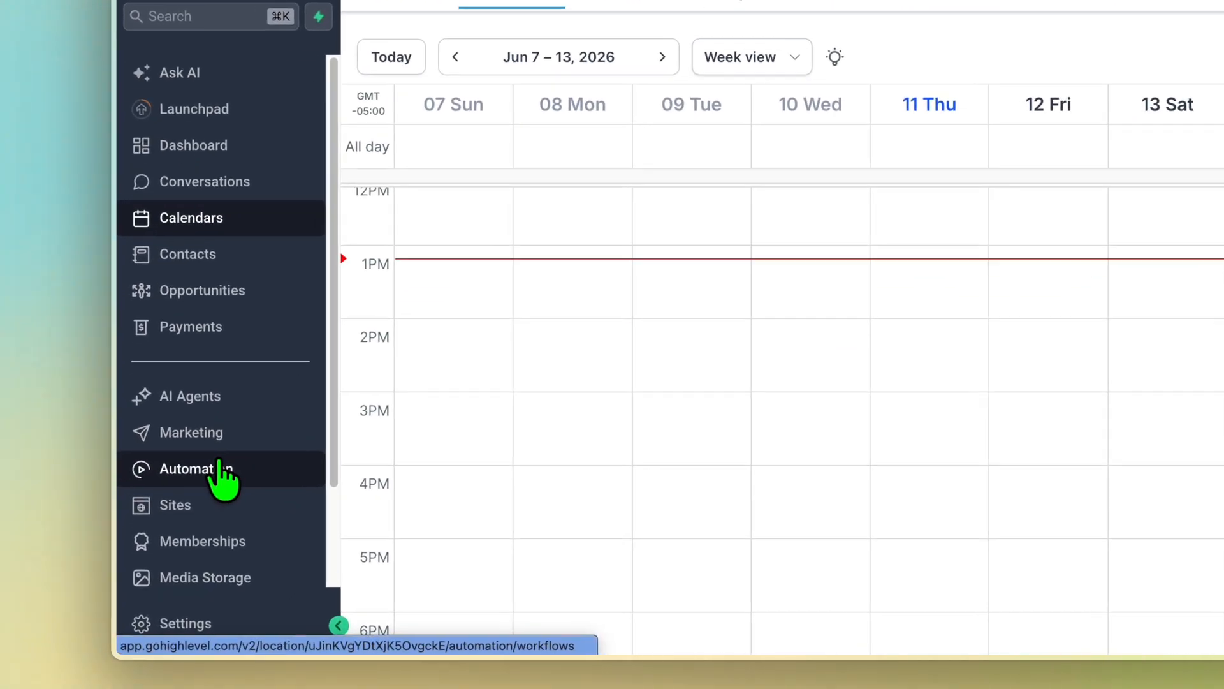
# Create a new automation workflow from scratch
pyautogui.click(190, 522)
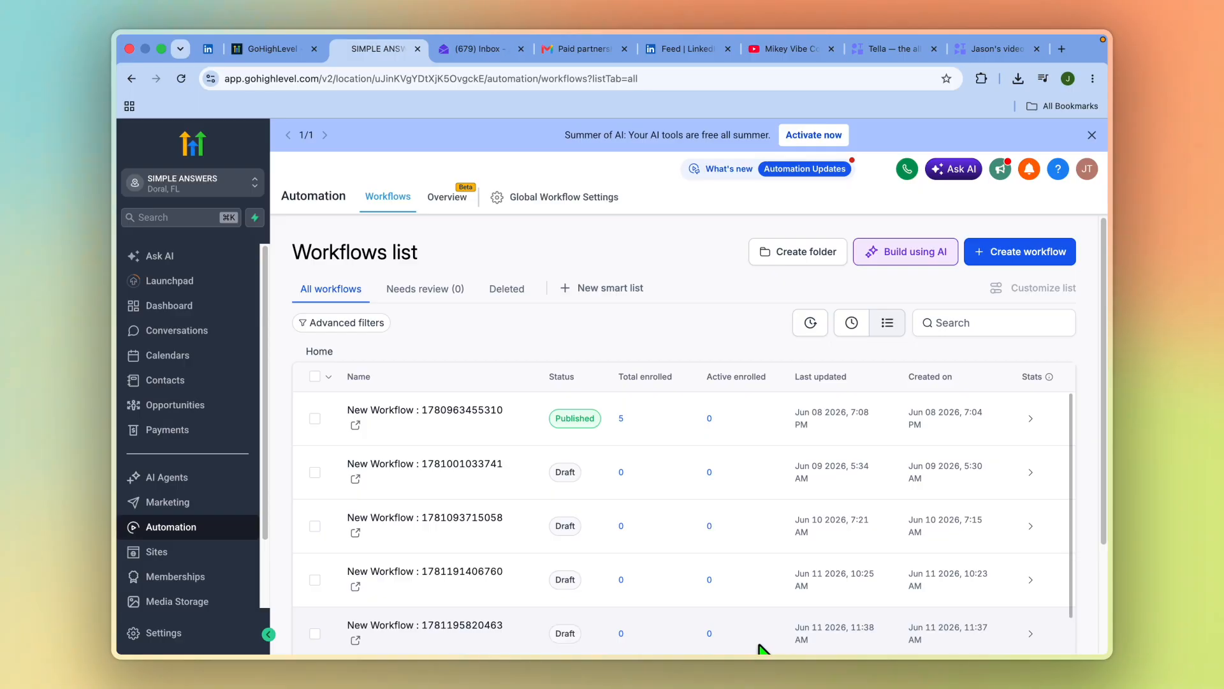
pyautogui.moveTo(765, 648)
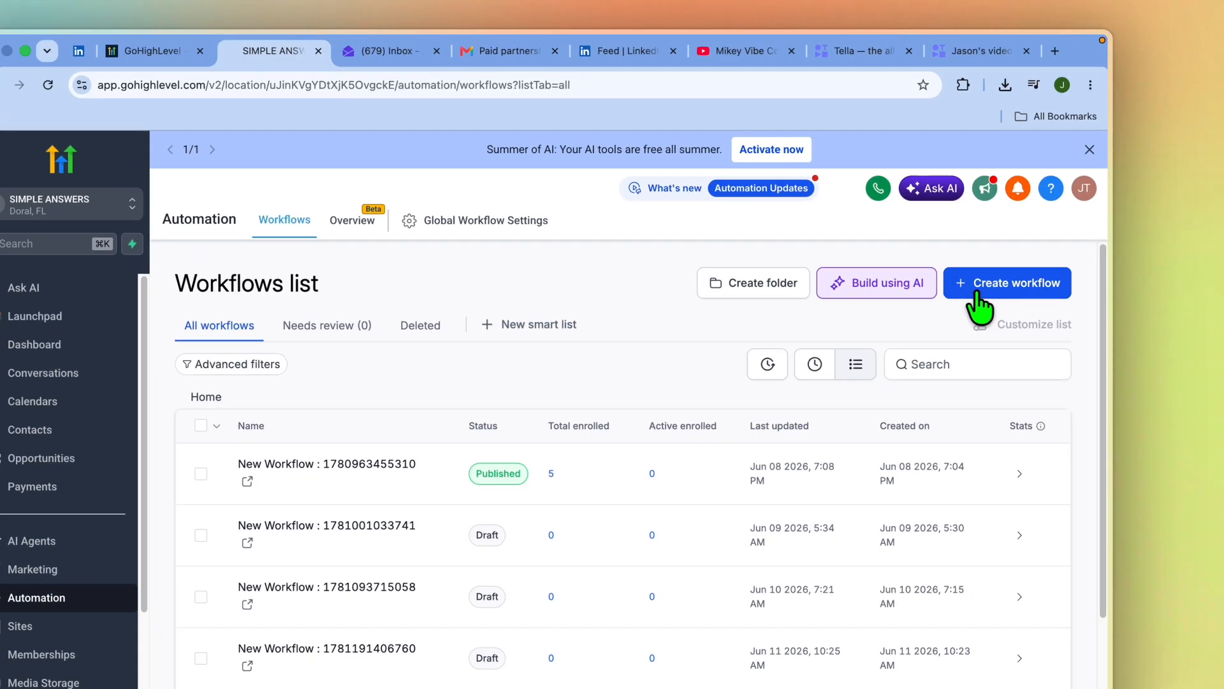
pyautogui.click(1011, 257)
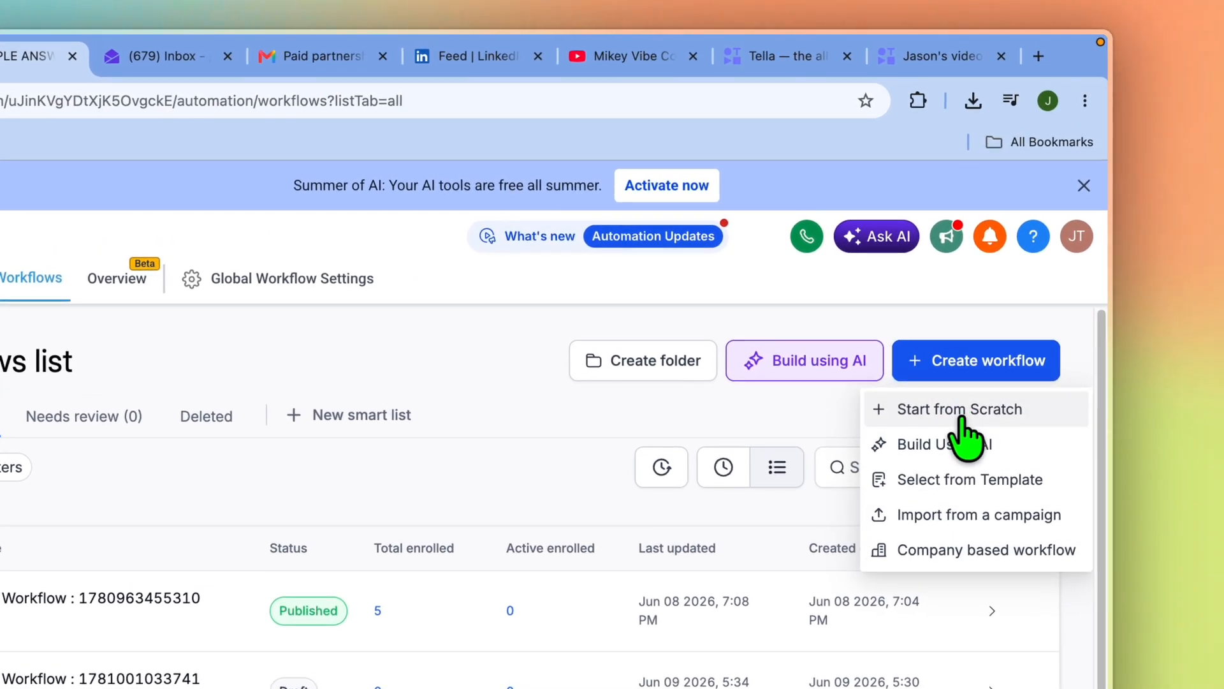
pyautogui.click(959, 411)
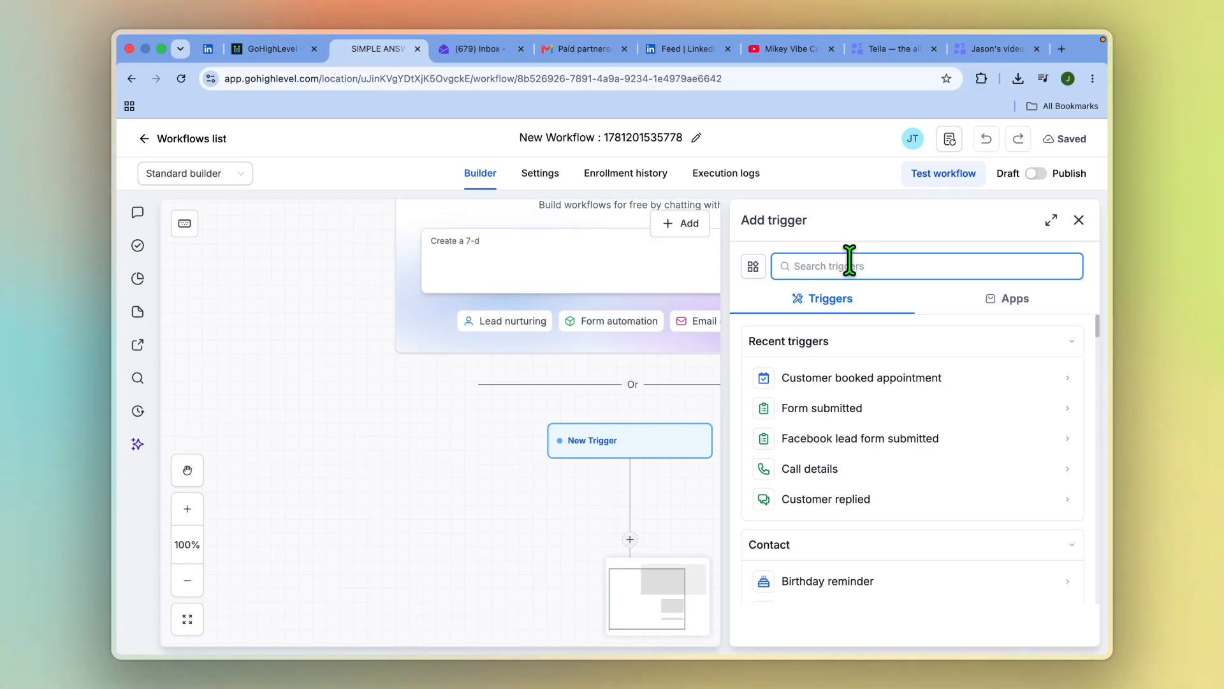
# Add a Customer booked appointment trigger to the workflow and choose Send SMS as its first action
pyautogui.write('a')
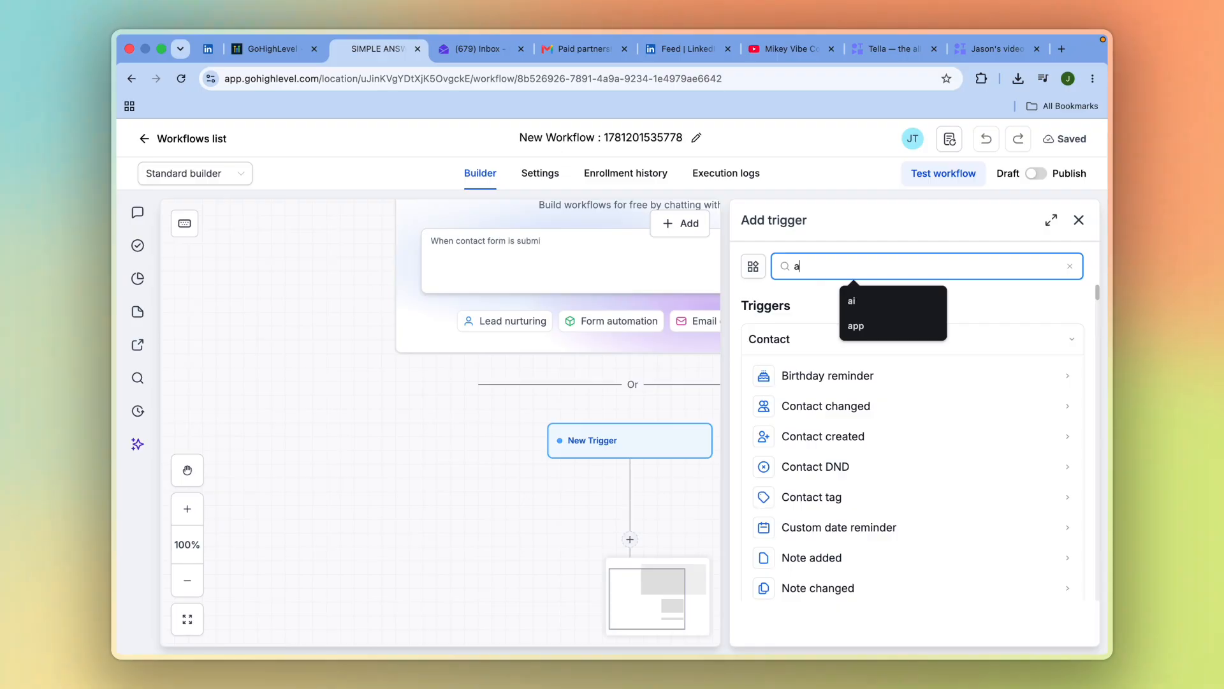
pyautogui.write('pp')
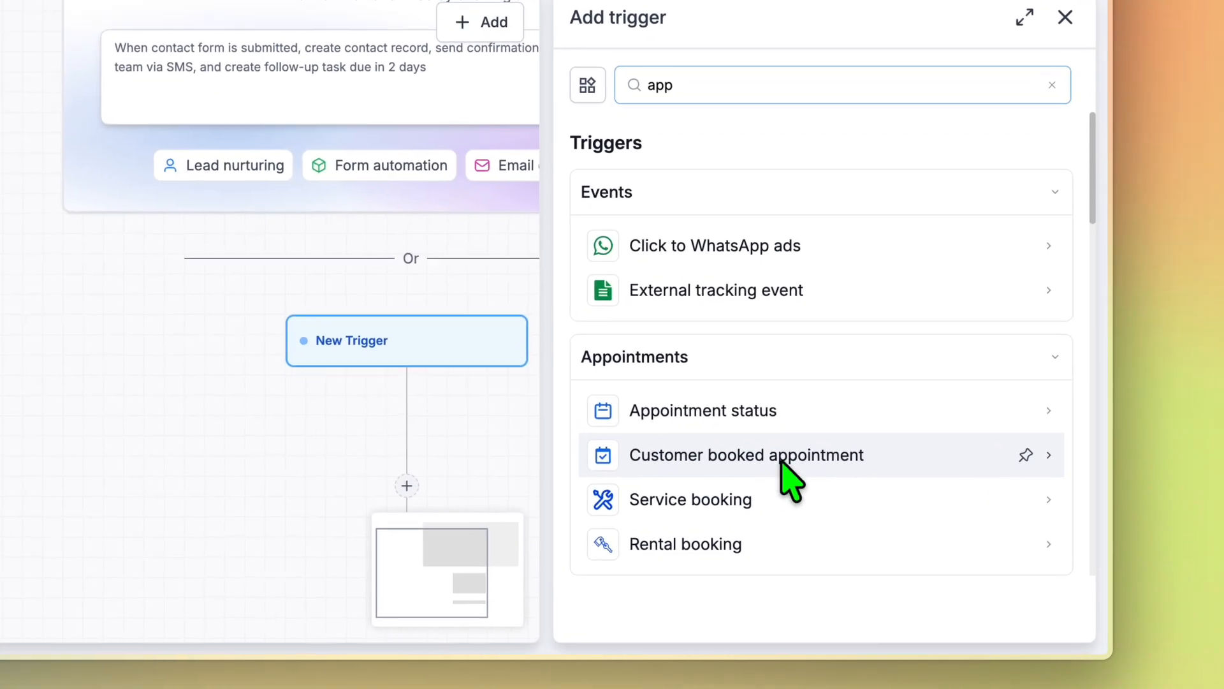
pyautogui.click(782, 460)
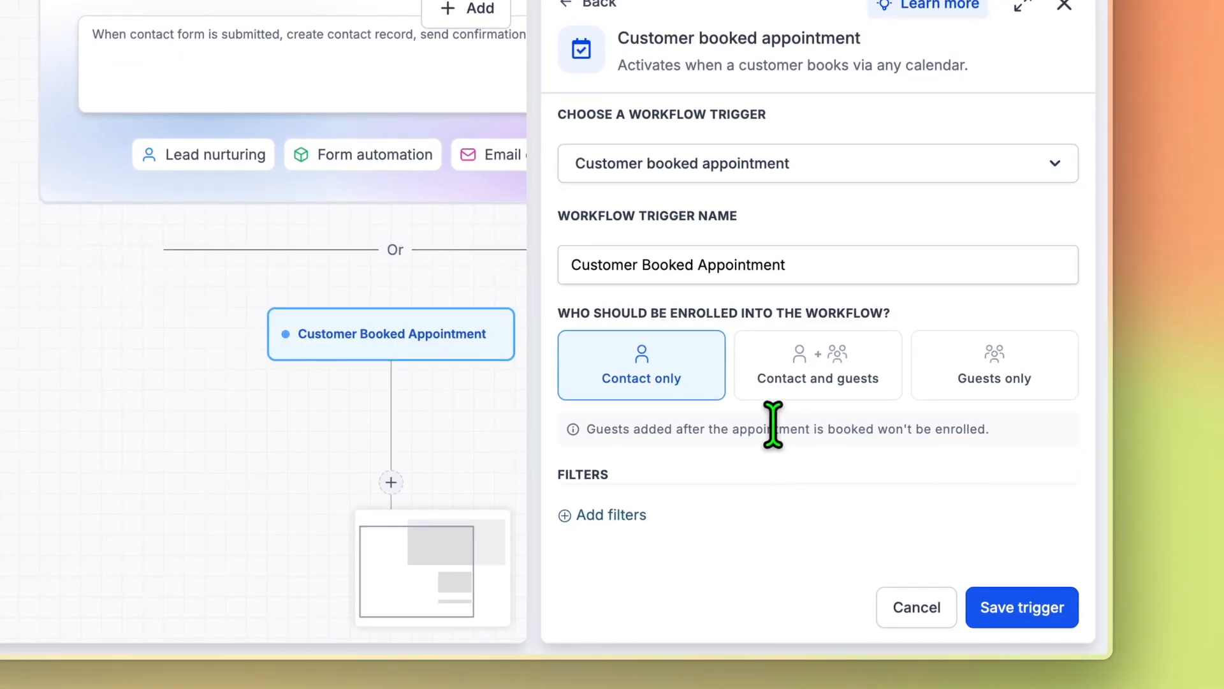
pyautogui.click(1017, 614)
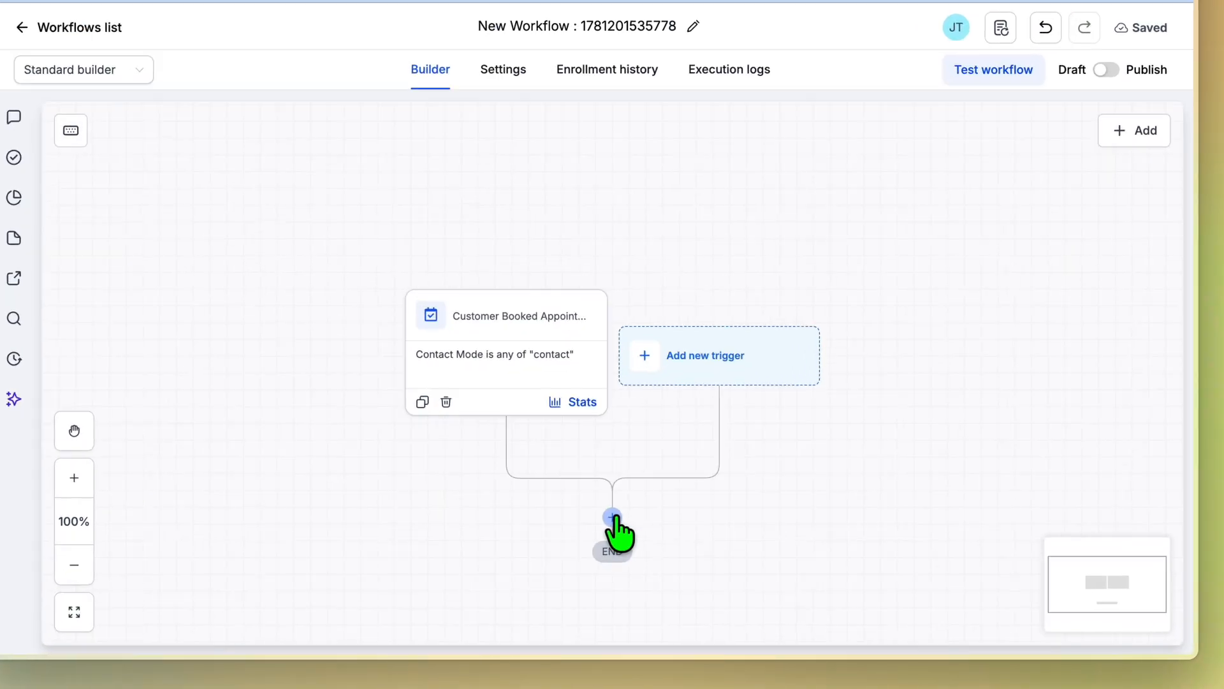
pyautogui.click(630, 542)
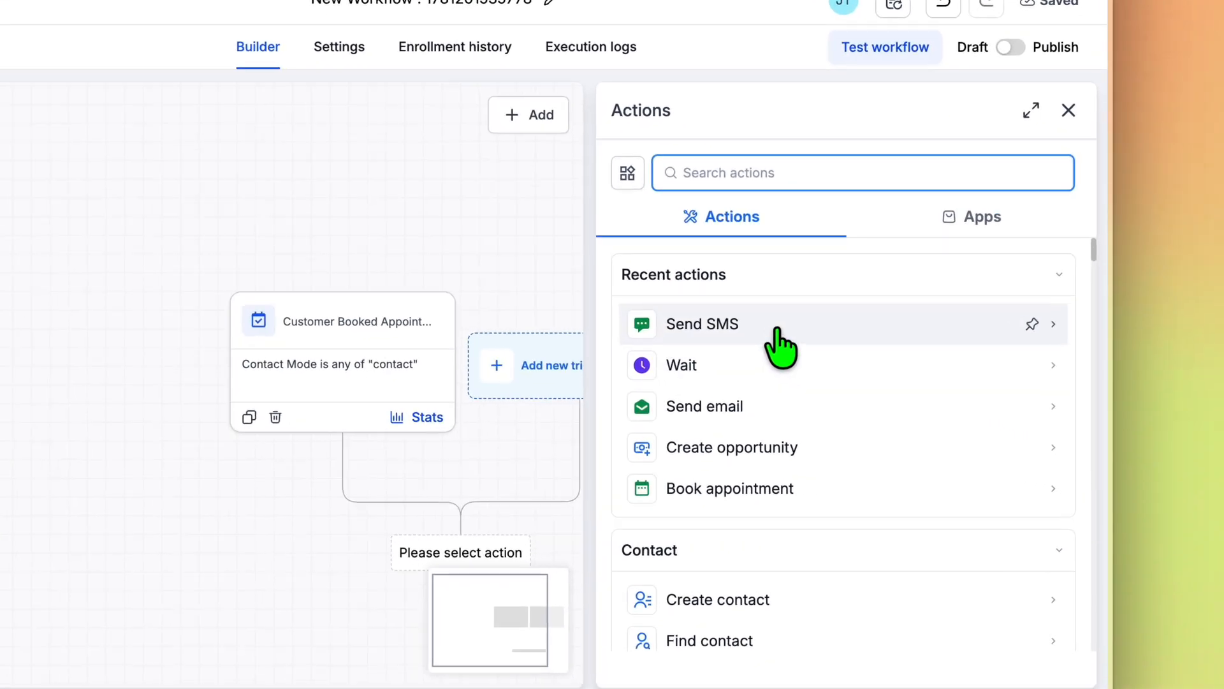
pyautogui.click(861, 384)
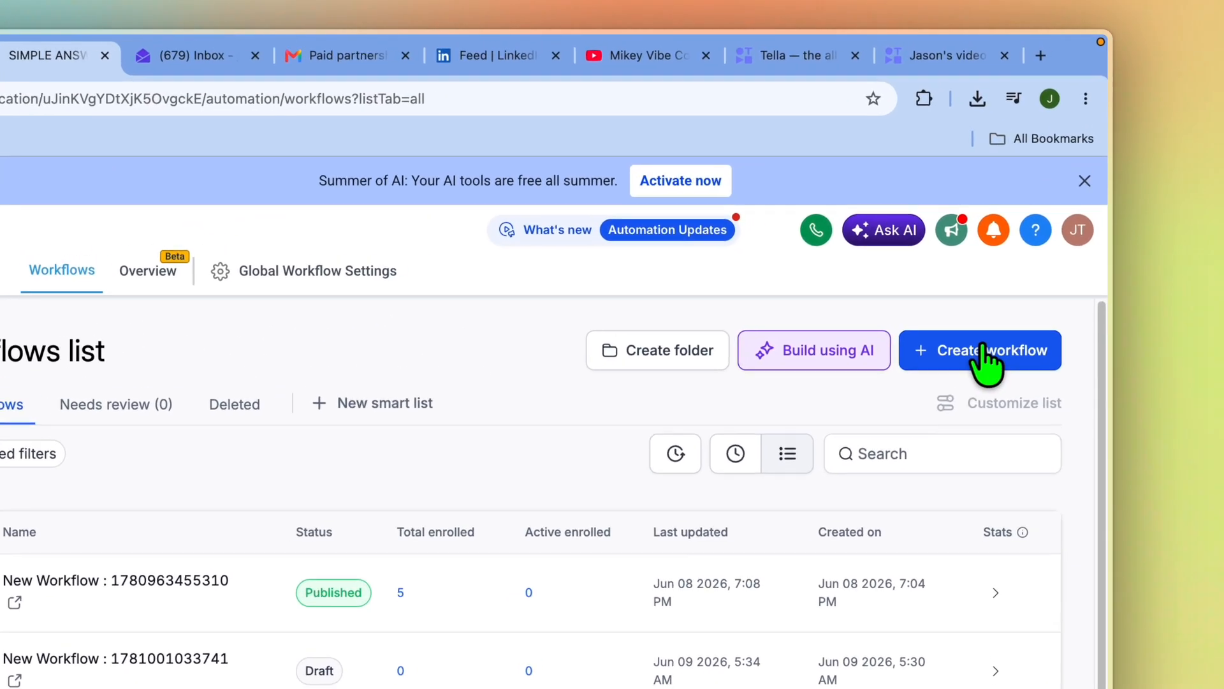
# Create another workflow from the trending Recipe - Appointment Confirmation + Reminder template
pyautogui.click(1023, 255)
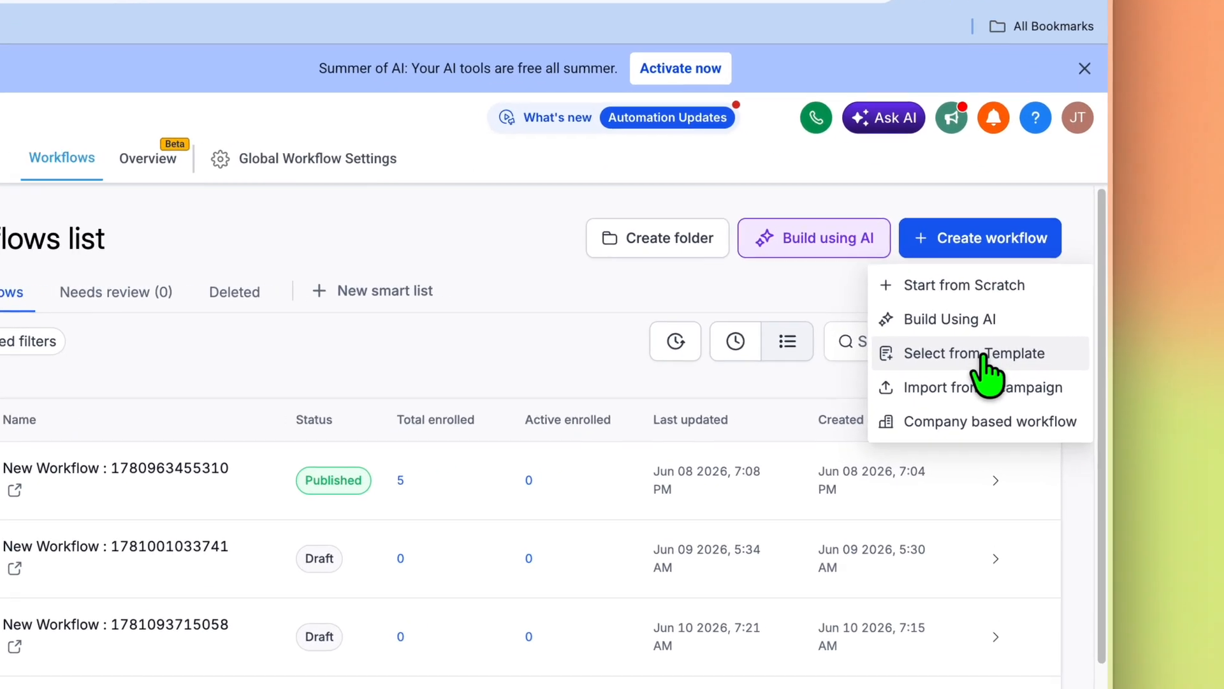
pyautogui.click(1022, 333)
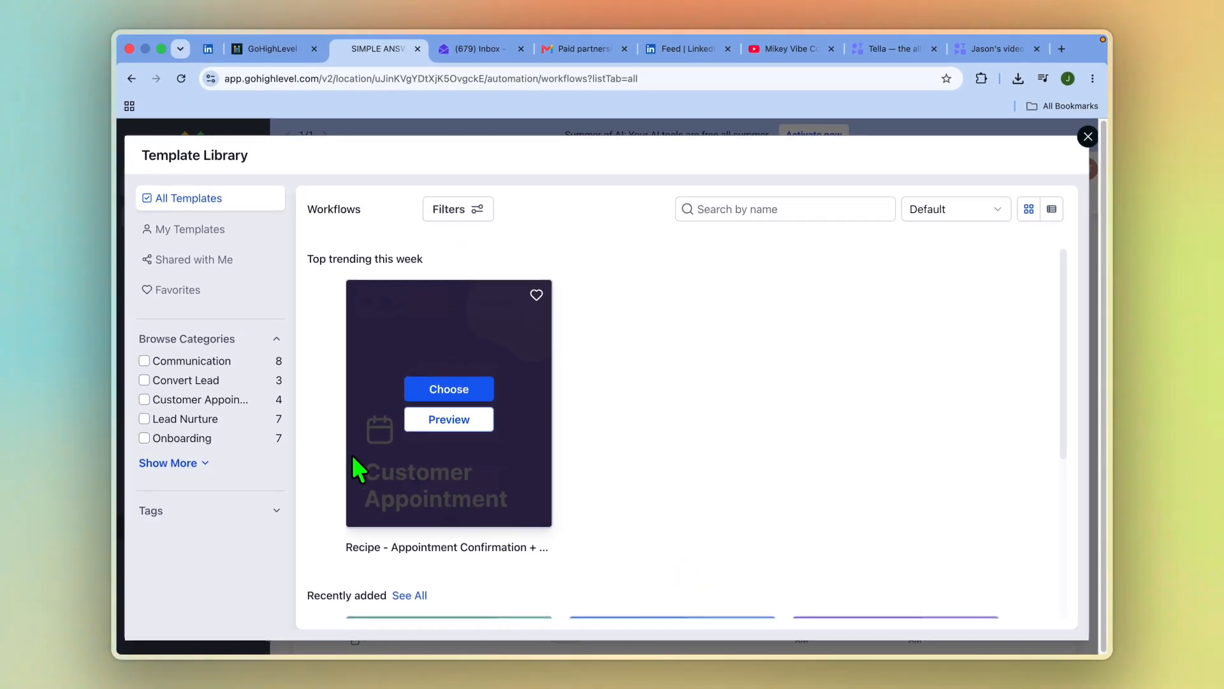
pyautogui.click(451, 395)
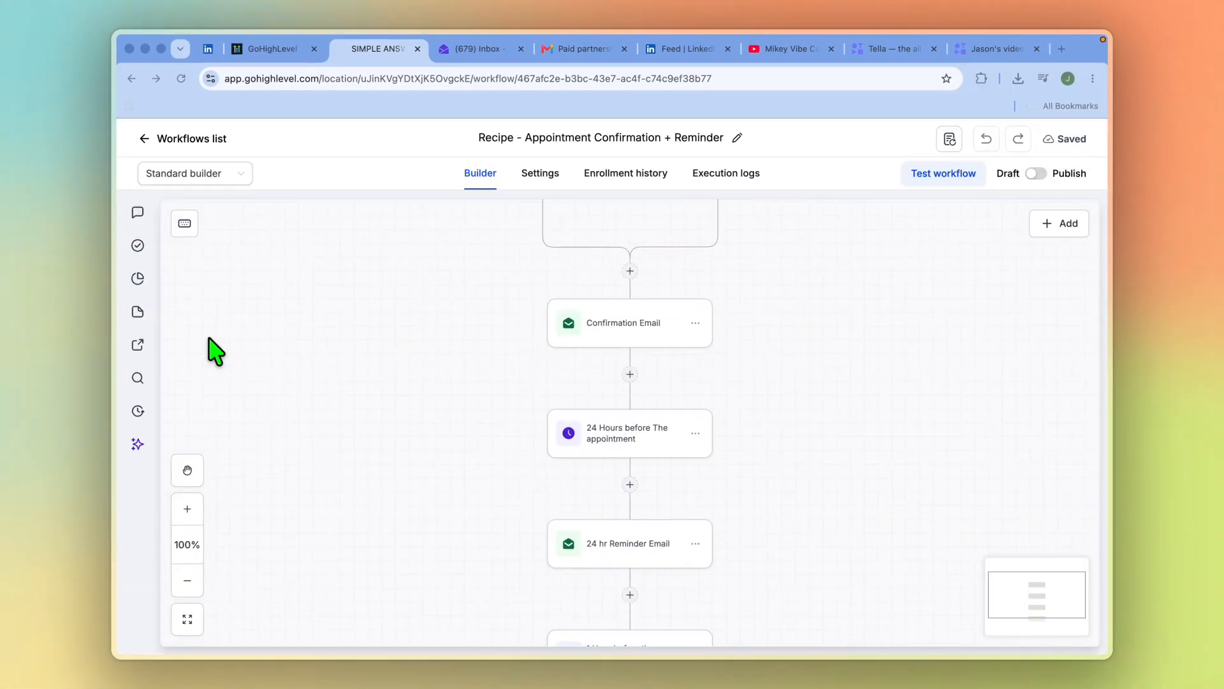
# Examine the template's appointment status trigger and the Confirmation Email's settings and message, closing the email without saving
pyautogui.scroll(3, 547, 337)
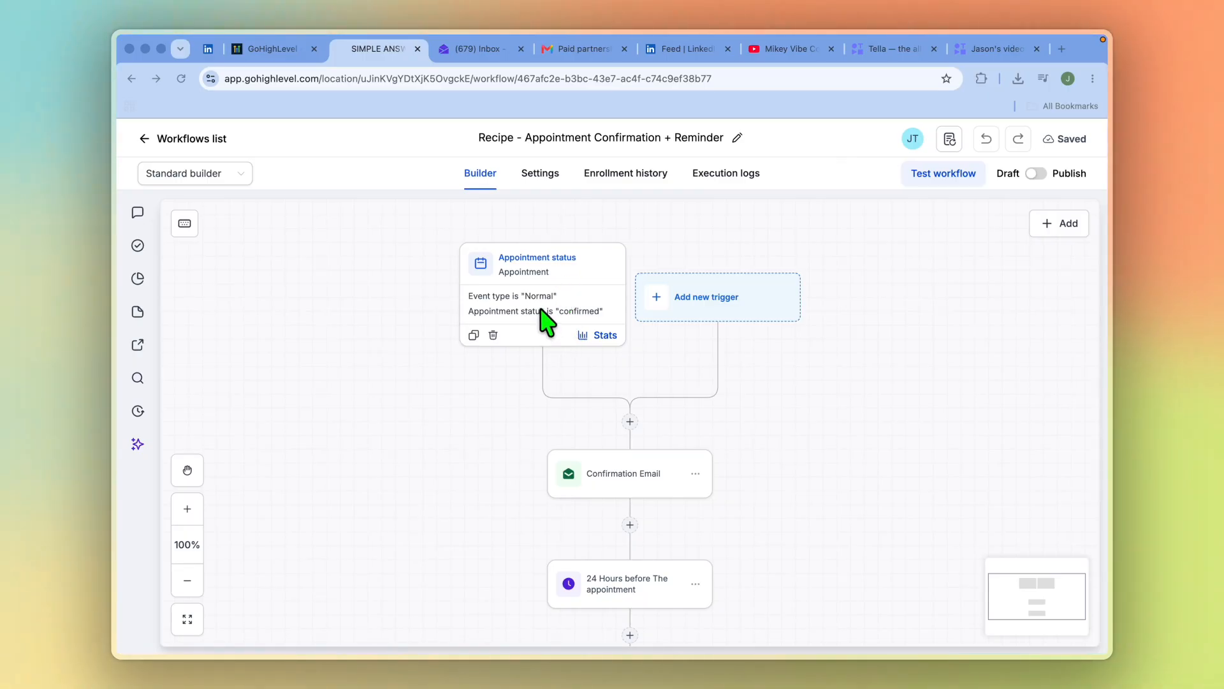
pyautogui.scroll(-1, 625, 482)
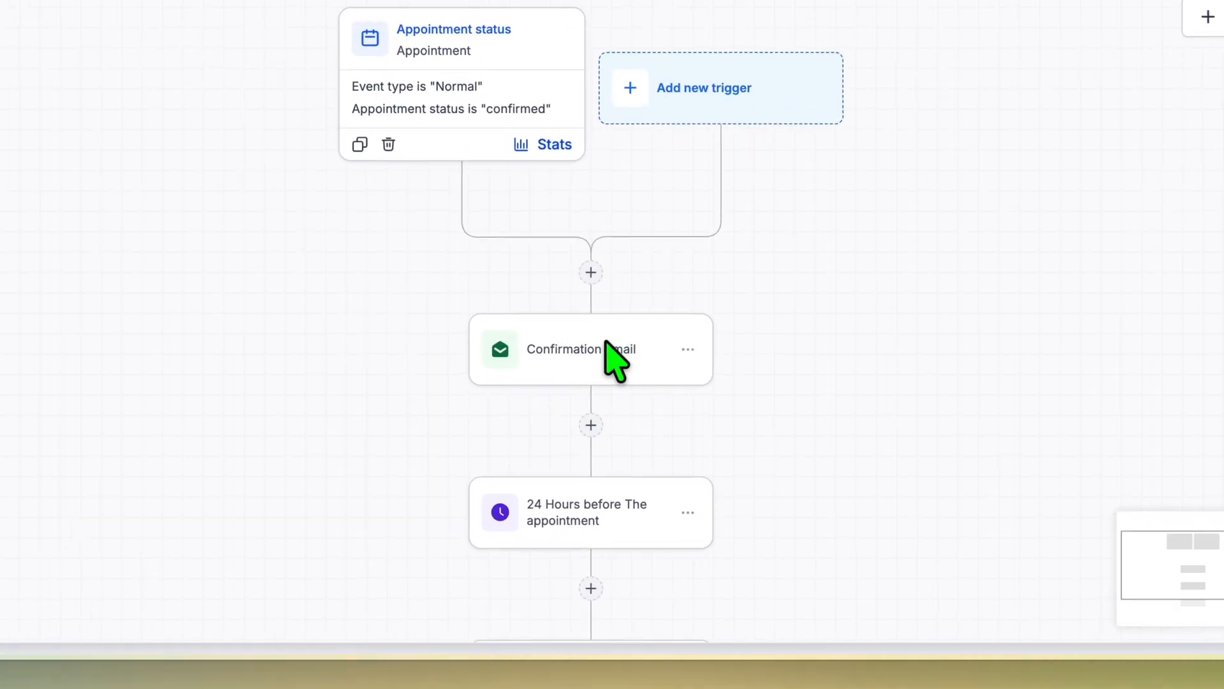
pyautogui.click(639, 447)
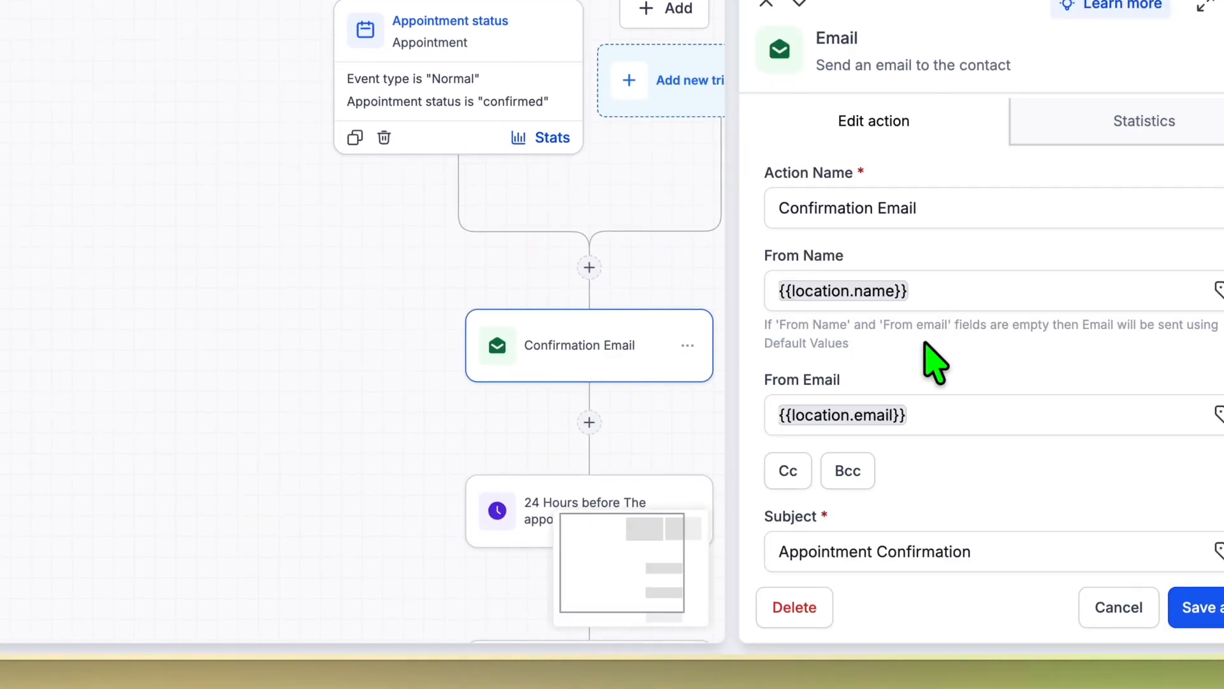
pyautogui.scroll(-5, 932, 354)
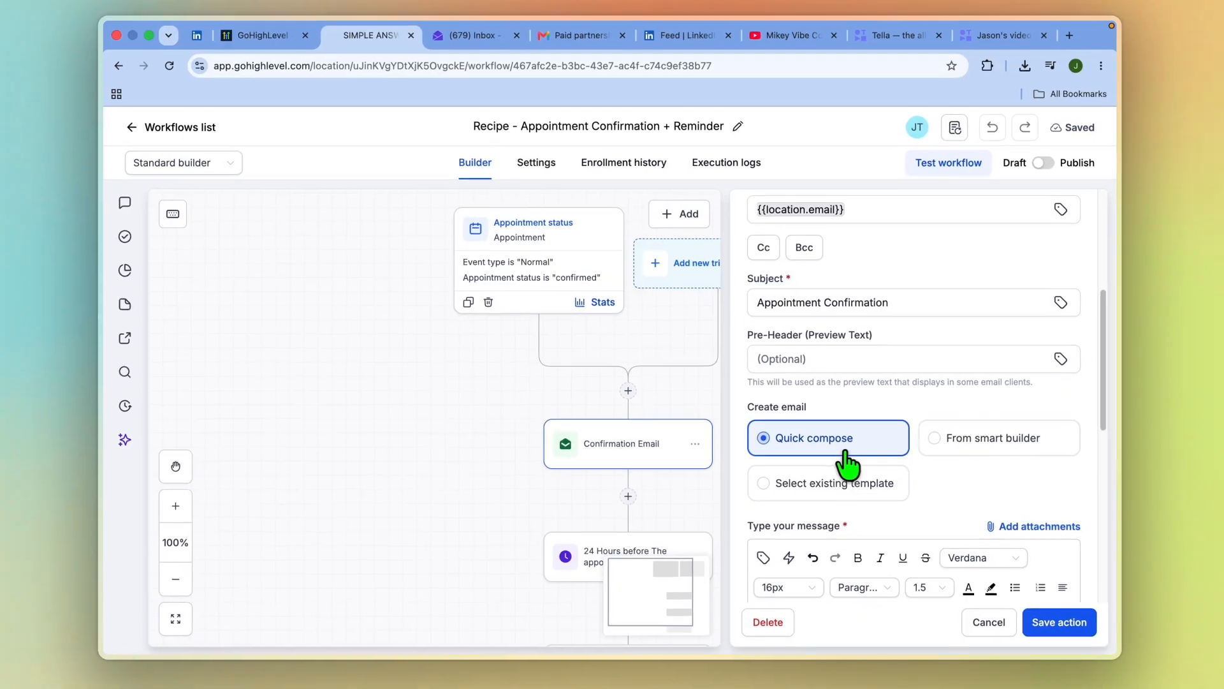
pyautogui.scroll(-5, 846, 464)
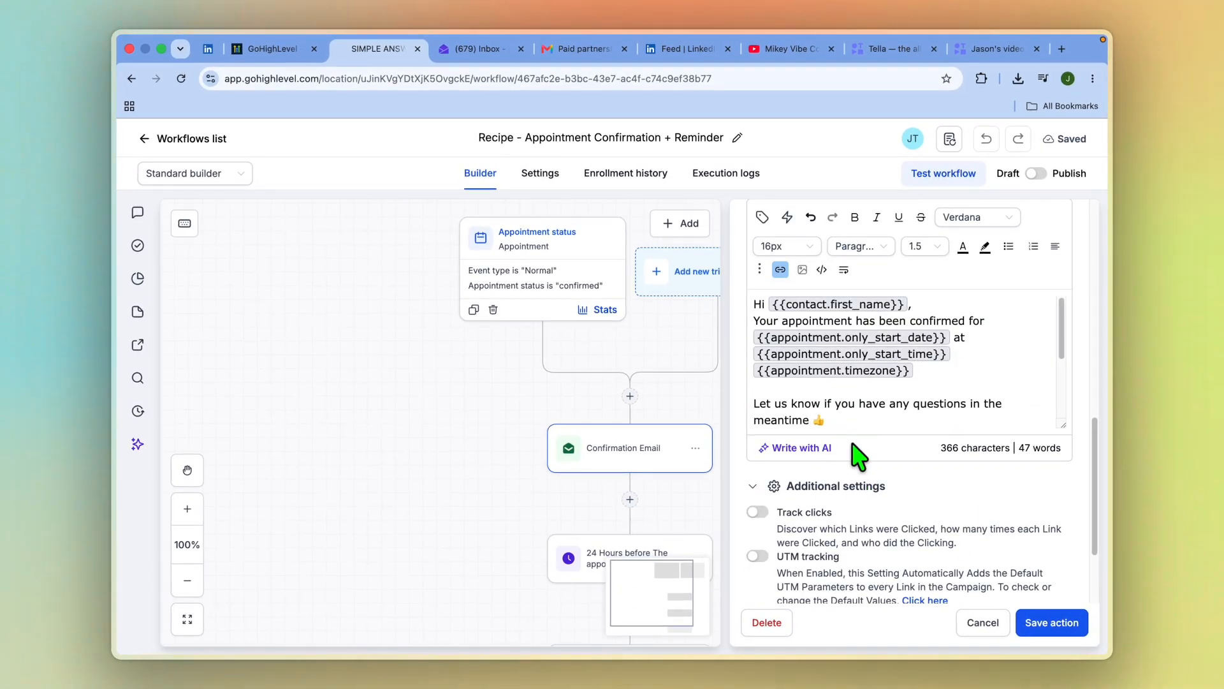
pyautogui.scroll(1, 845, 450)
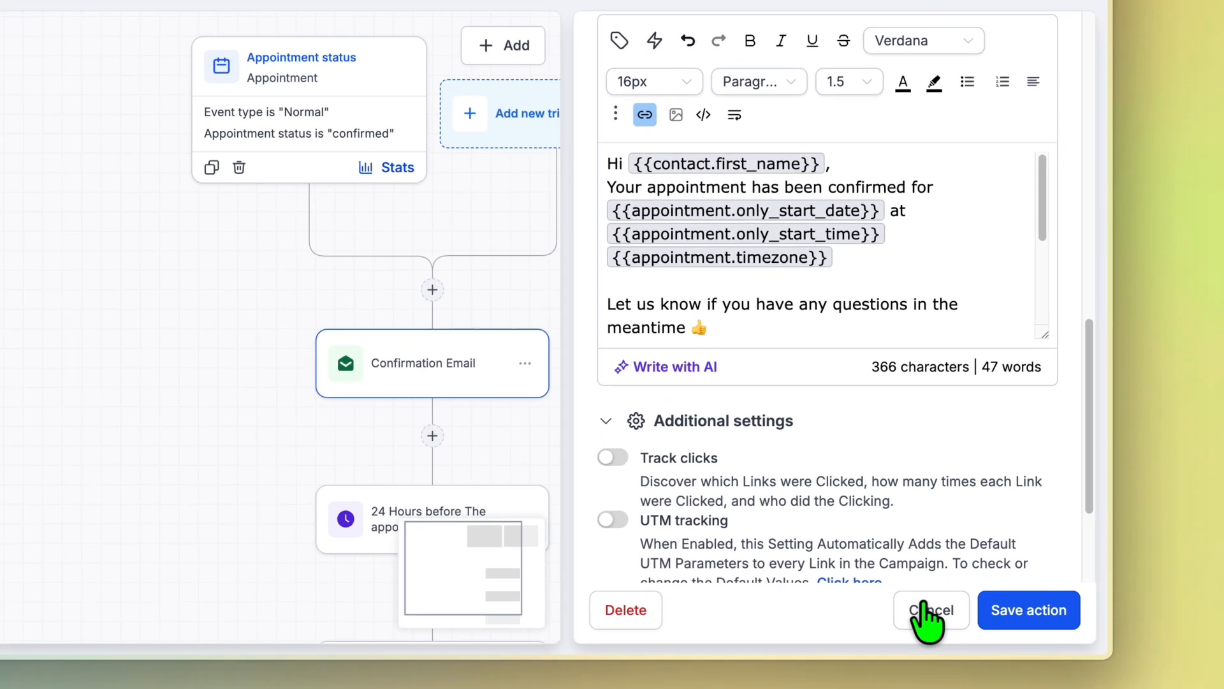
pyautogui.click(983, 622)
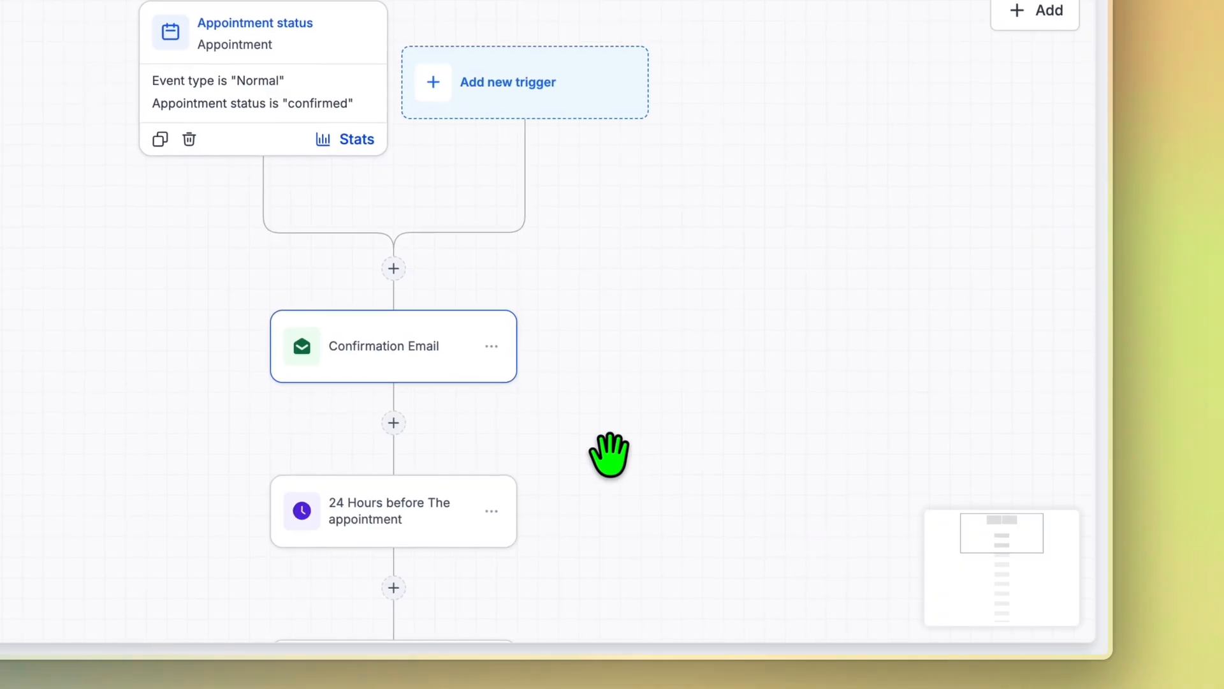
# Examine the template's sequence of waits, reminder emails and reminder SMS that follows the Confirmation Email
pyautogui.scroll(-4, 546, 319)
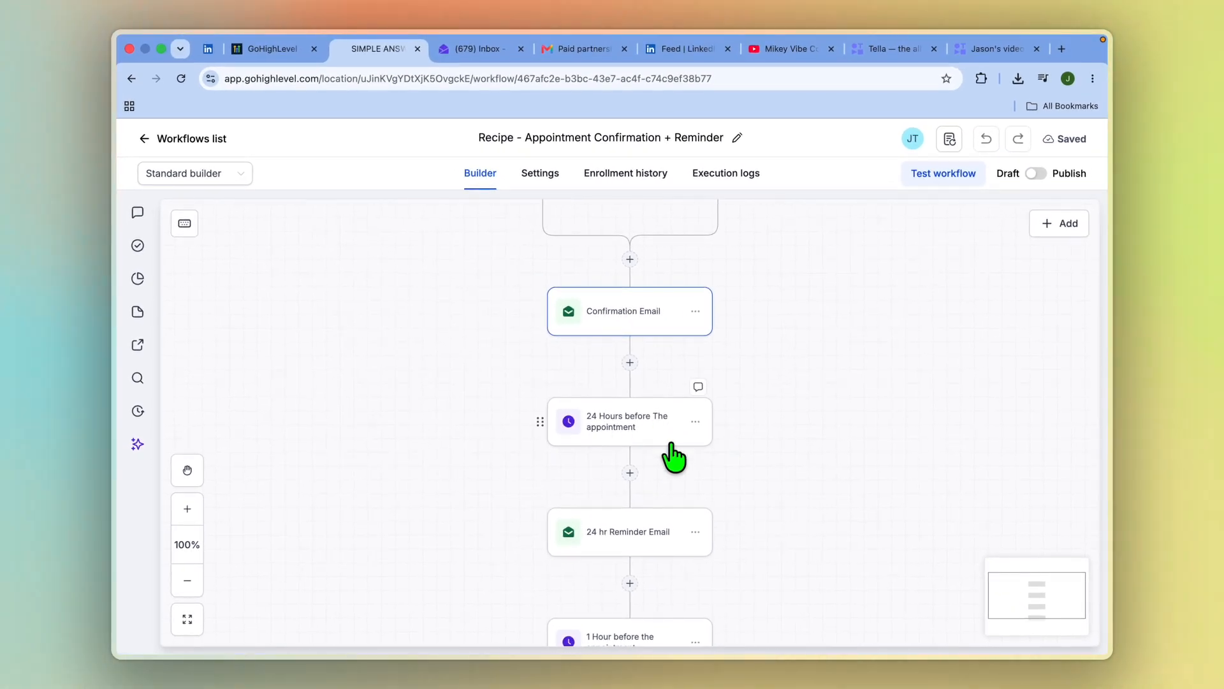
pyautogui.scroll(-1, 670, 517)
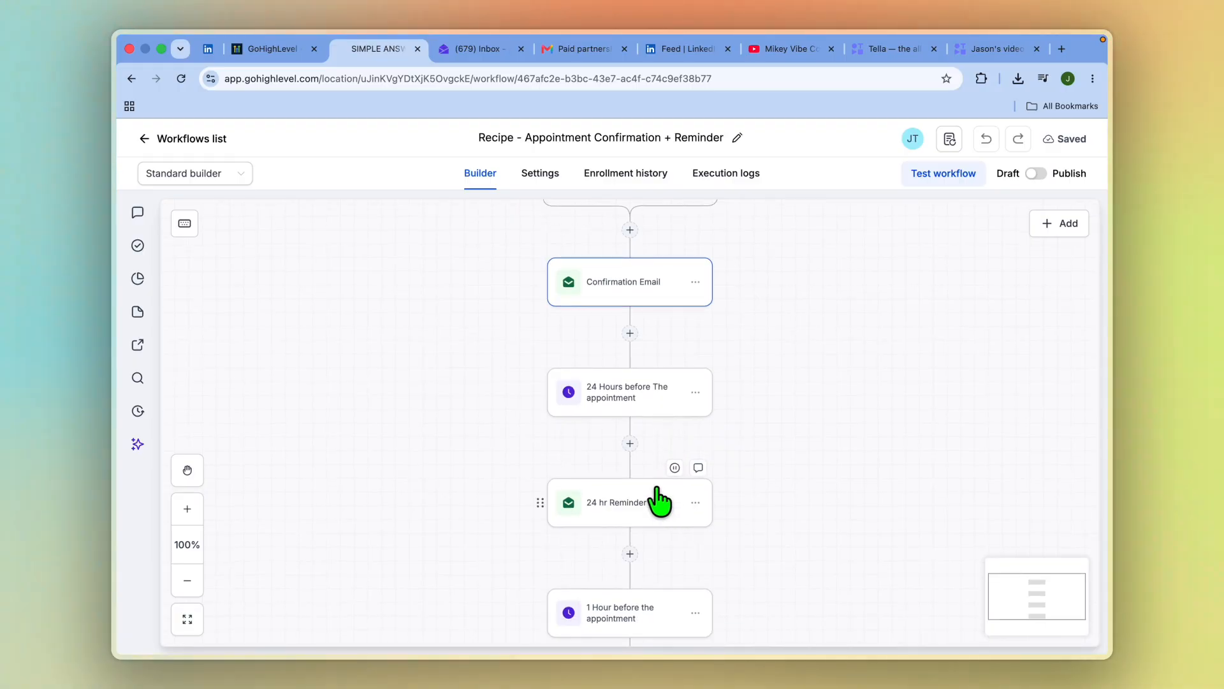
pyautogui.scroll(-5, 657, 491)
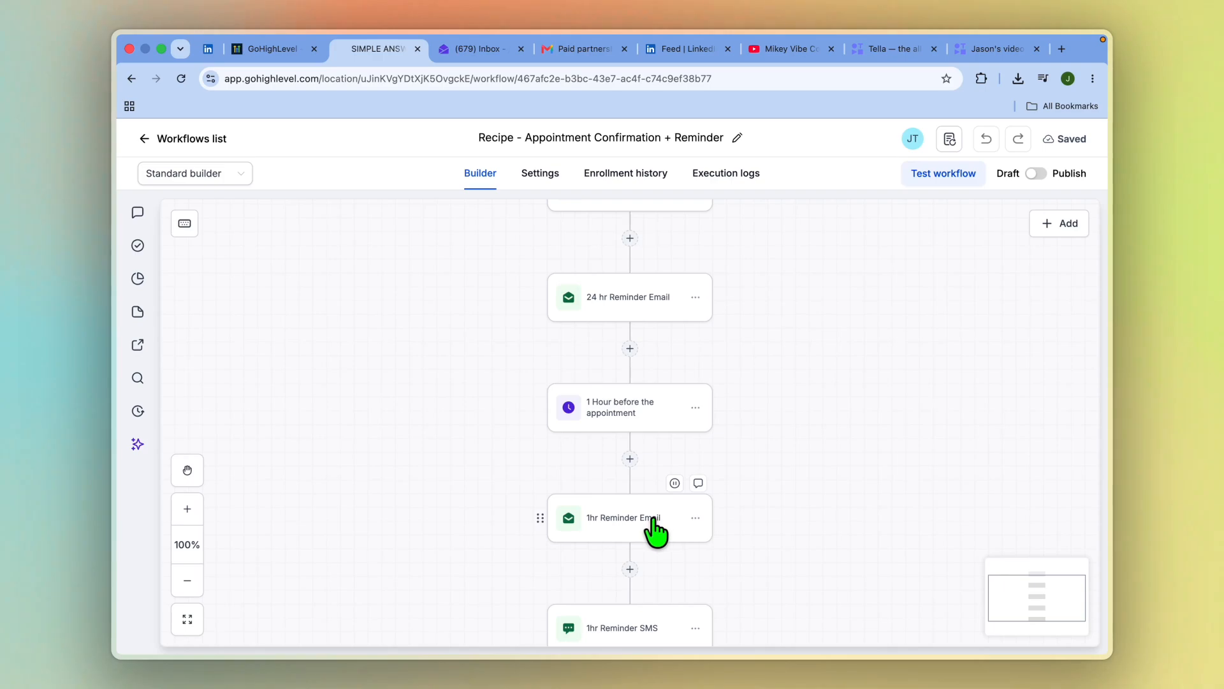
pyautogui.scroll(-5, 655, 531)
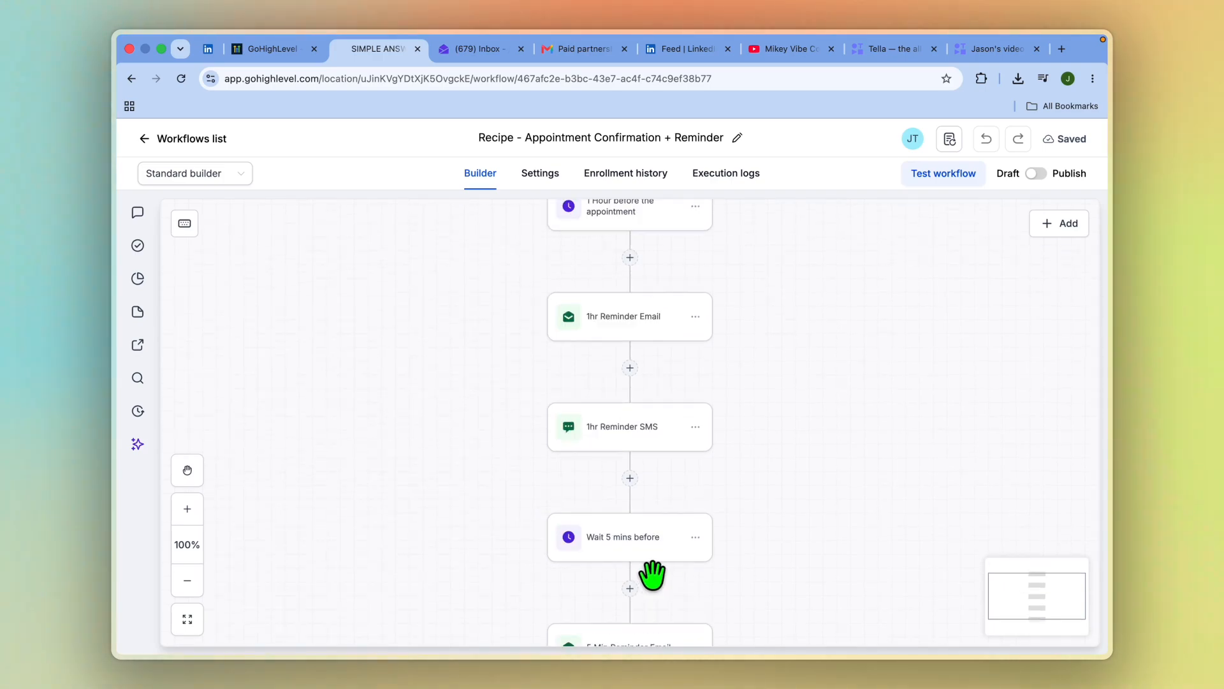
pyautogui.scroll(-1, 653, 574)
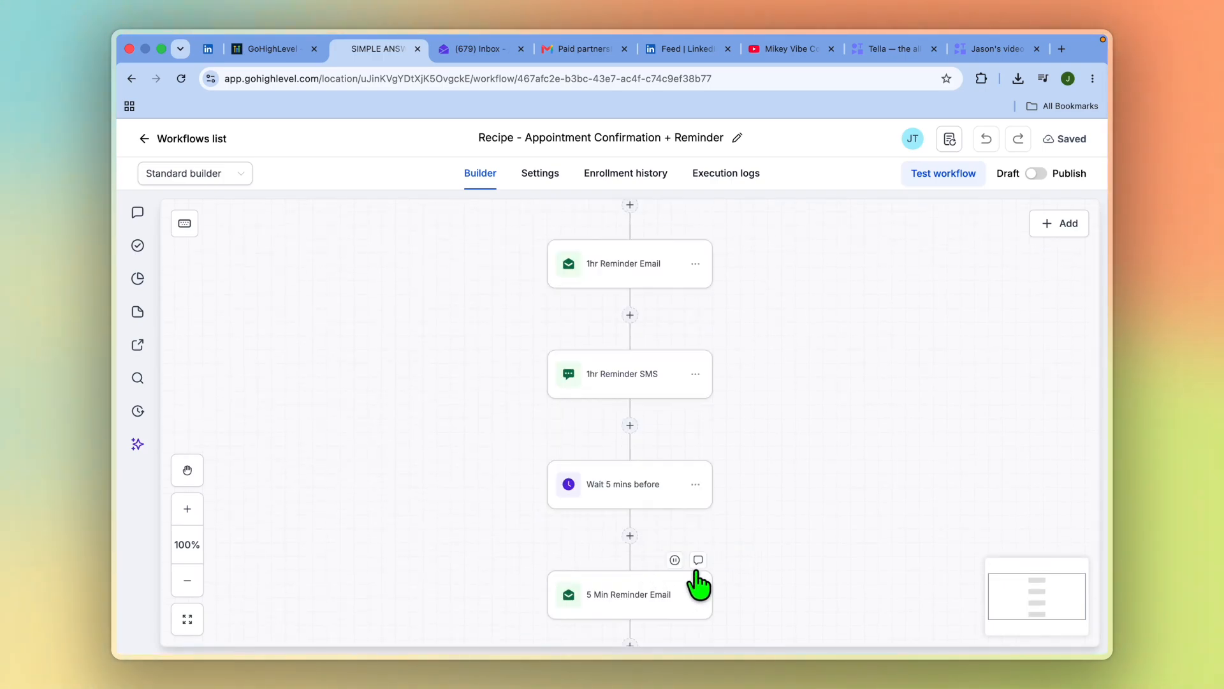
pyautogui.scroll(-3, 700, 583)
pyautogui.scroll(-1, 682, 577)
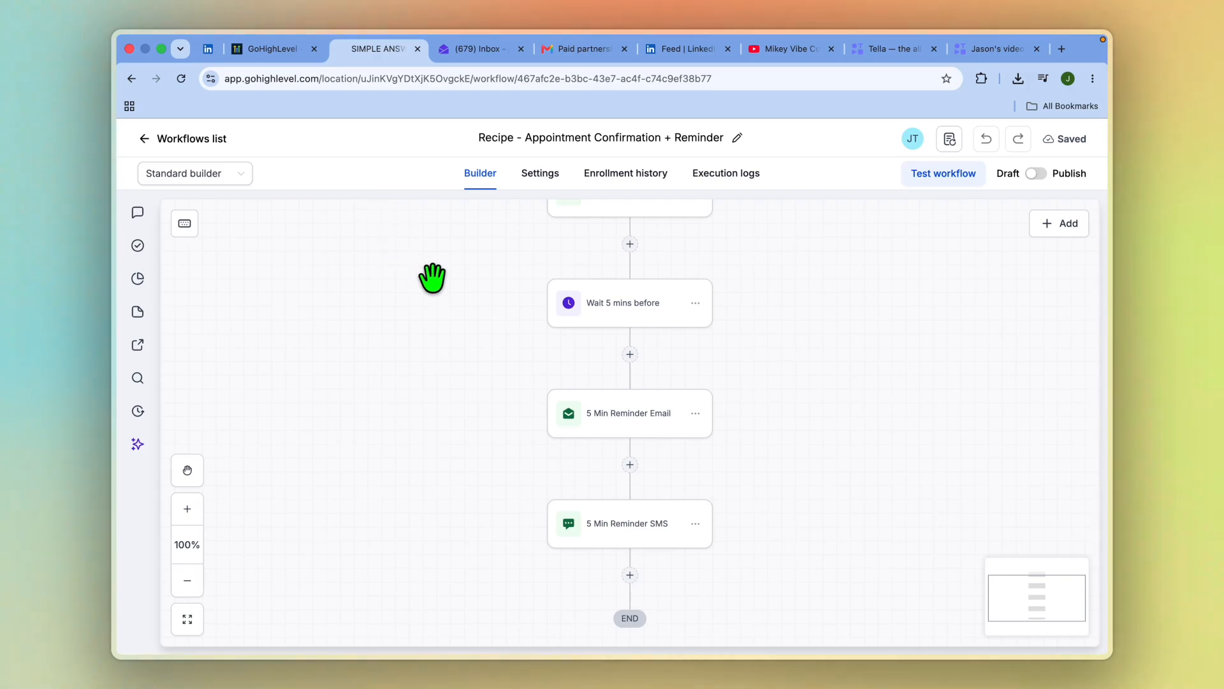
# Have AI build a workflow that reaches out to previous clients who used our services over the past year to 3 months and havent rebooked an appointment
pyautogui.click(184, 139)
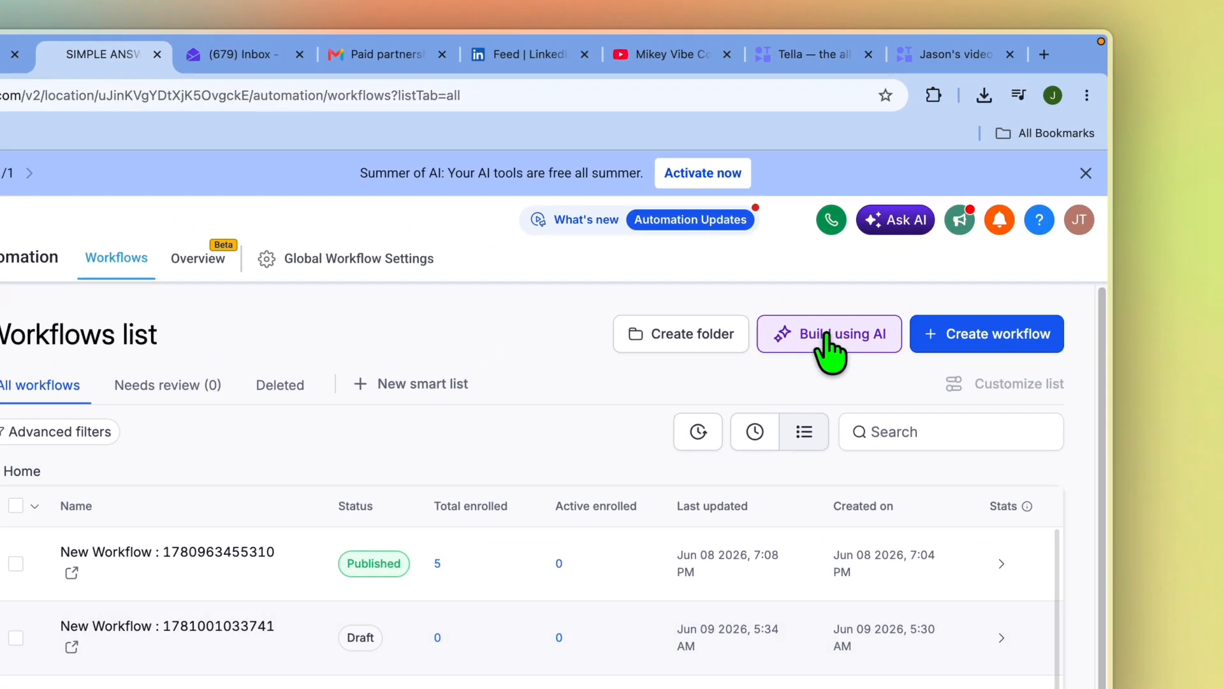
pyautogui.click(902, 258)
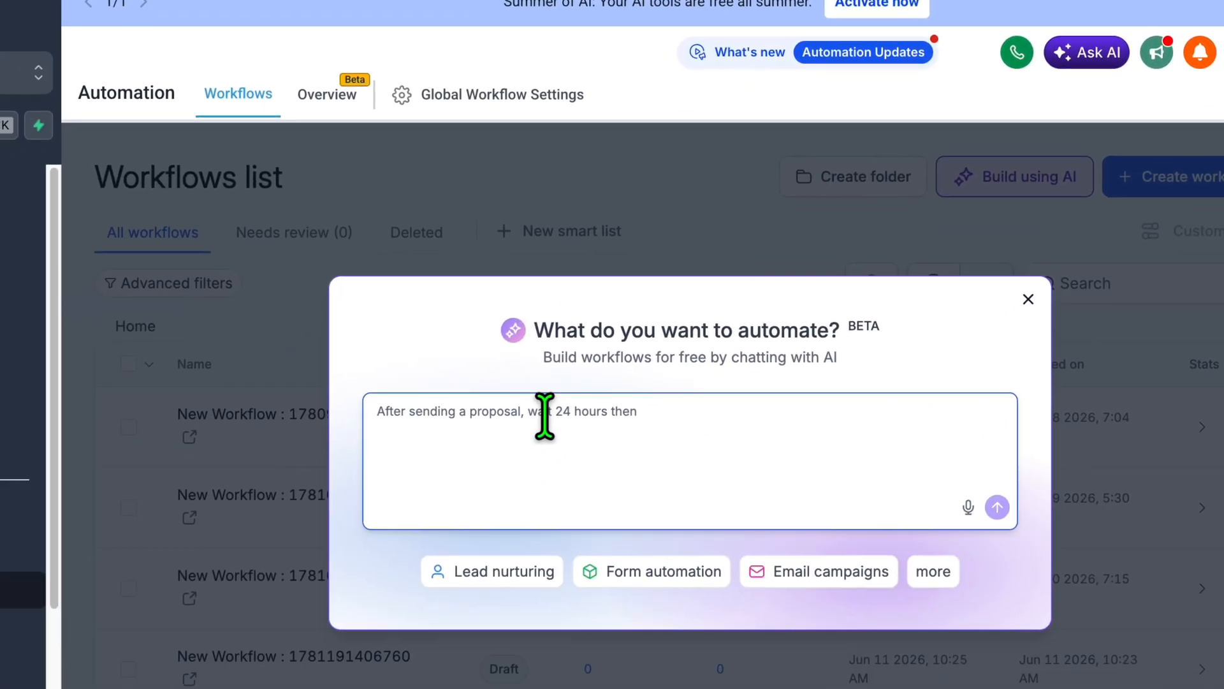
pyautogui.rightClick(336, 597)
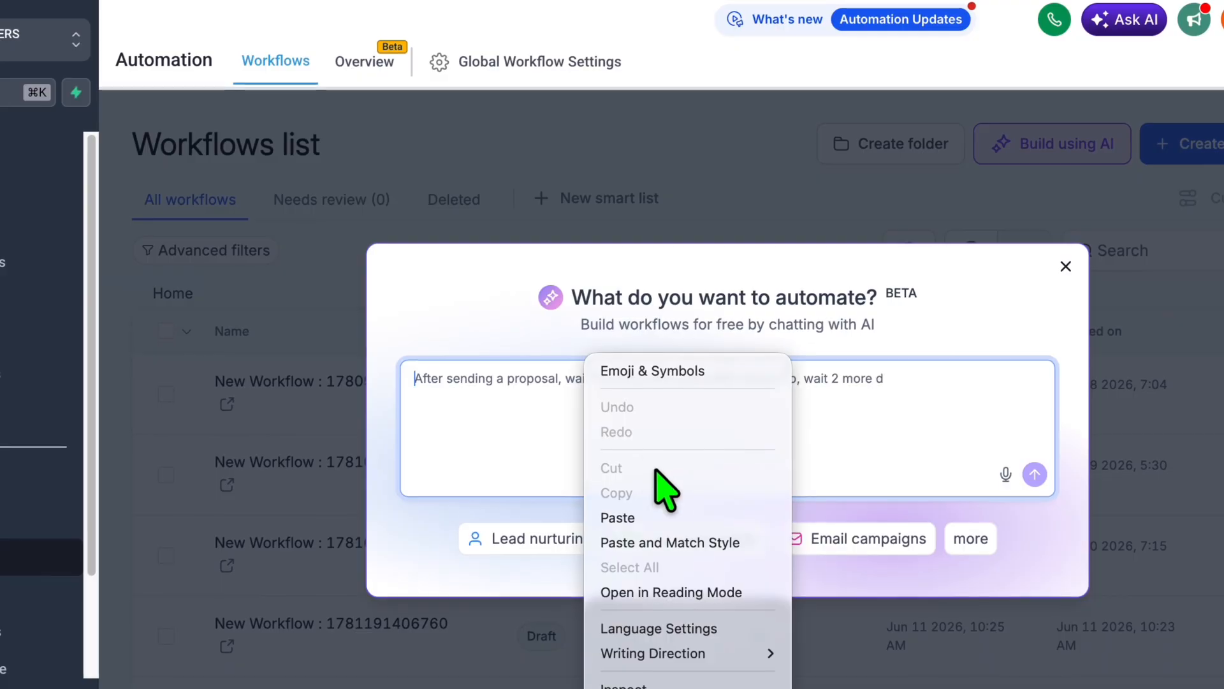
pyautogui.click(670, 516)
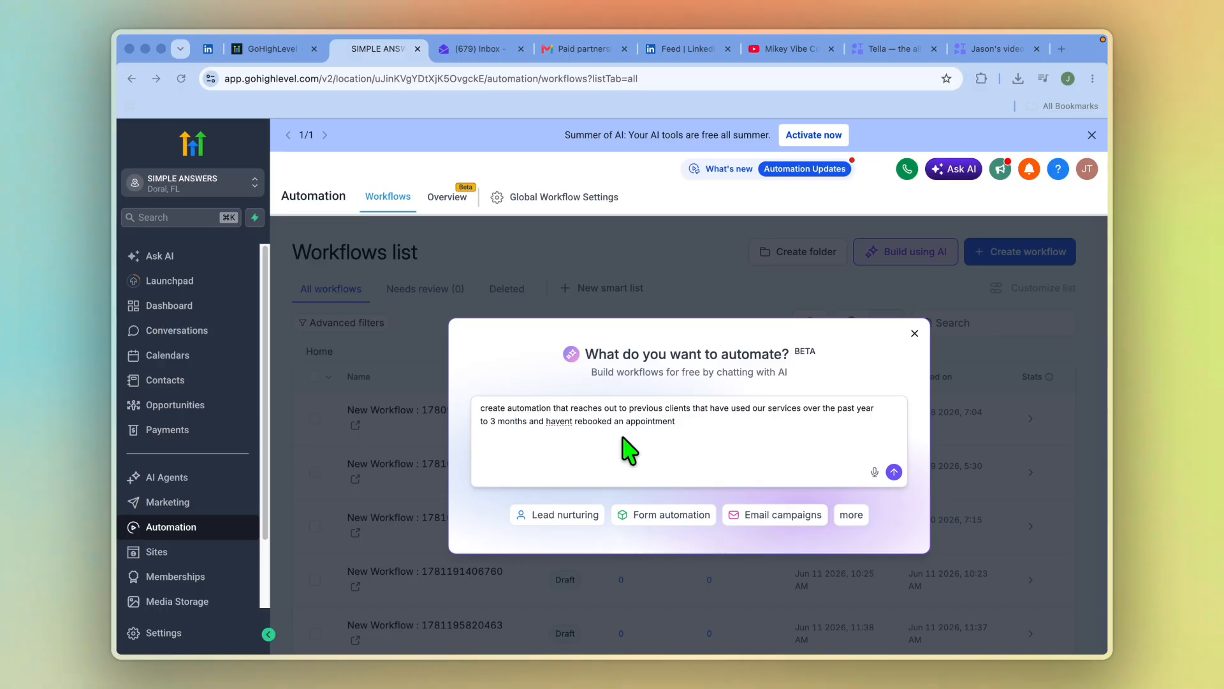
pyautogui.click(894, 472)
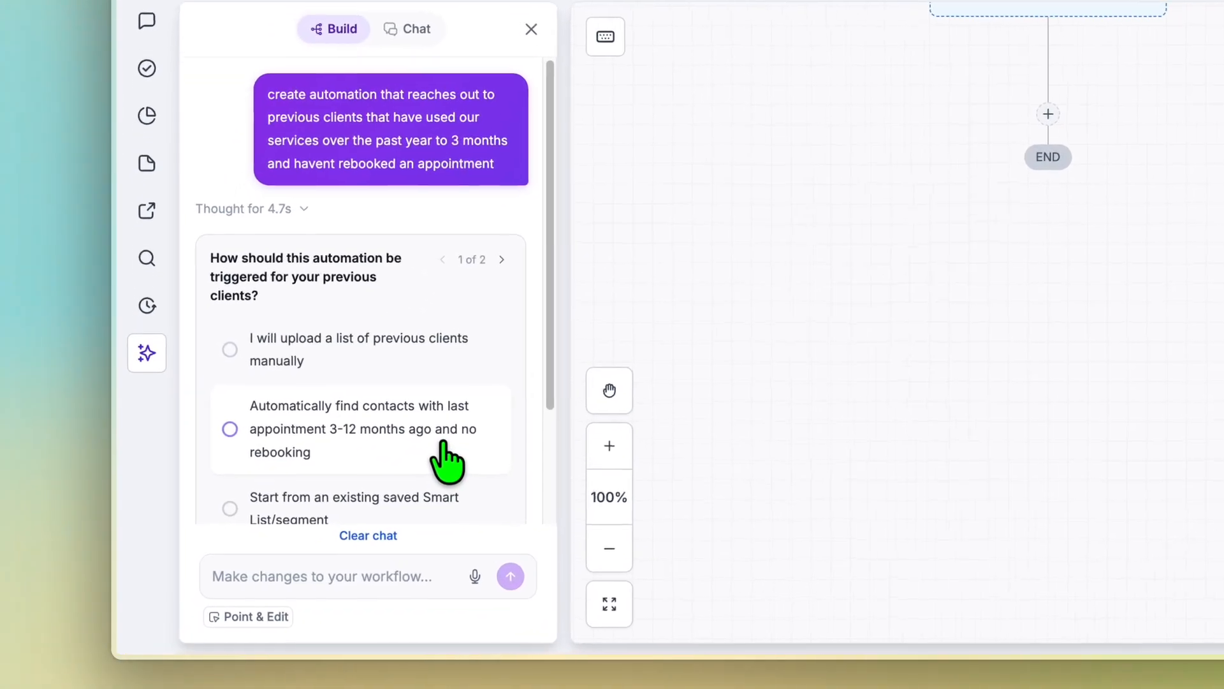
# Answer the AI's questions: automatically find contacts with last appointment 3-12 months ago and no rebooking, and send an email
pyautogui.click(443, 441)
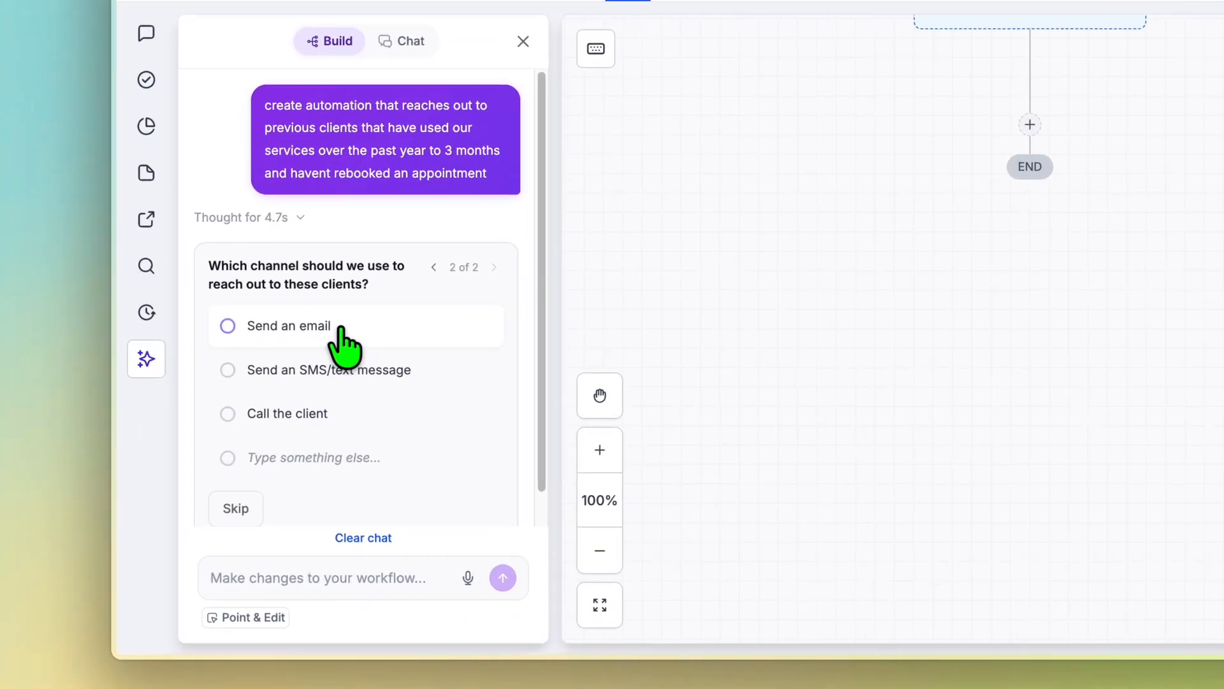
pyautogui.click(276, 423)
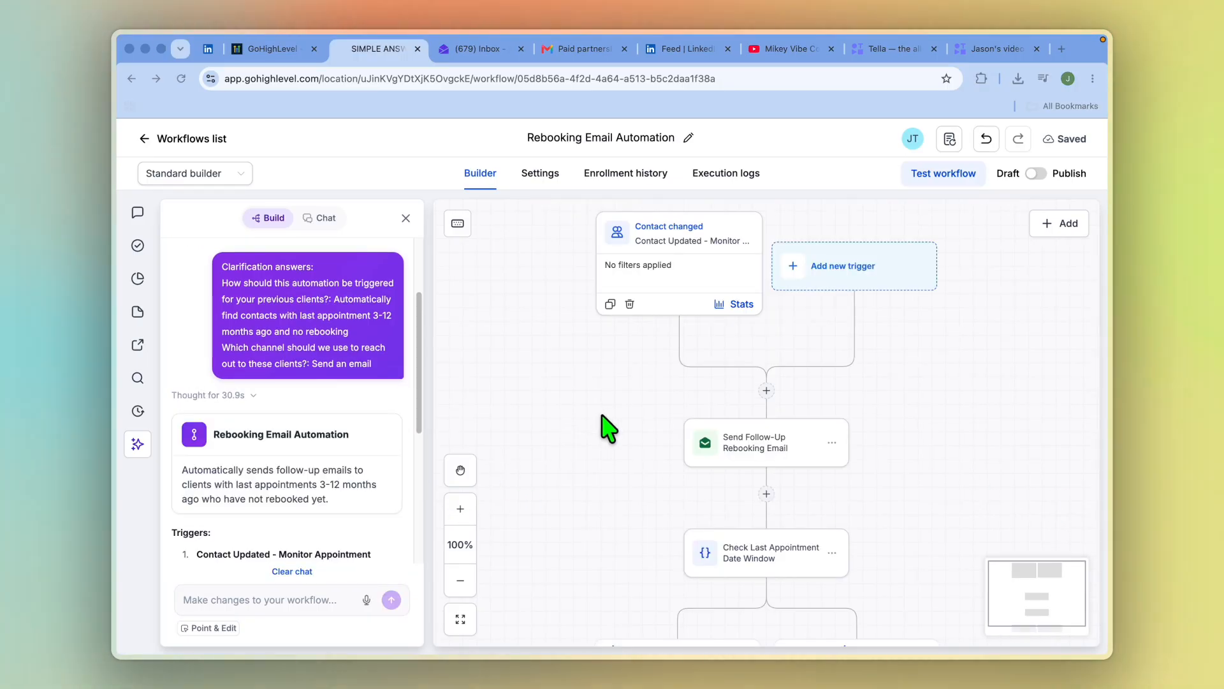
# Examine the AI-built workflow's contact trigger, follow-up rebooking email, last appointment date check and its two branches
pyautogui.scroll(-2, 768, 462)
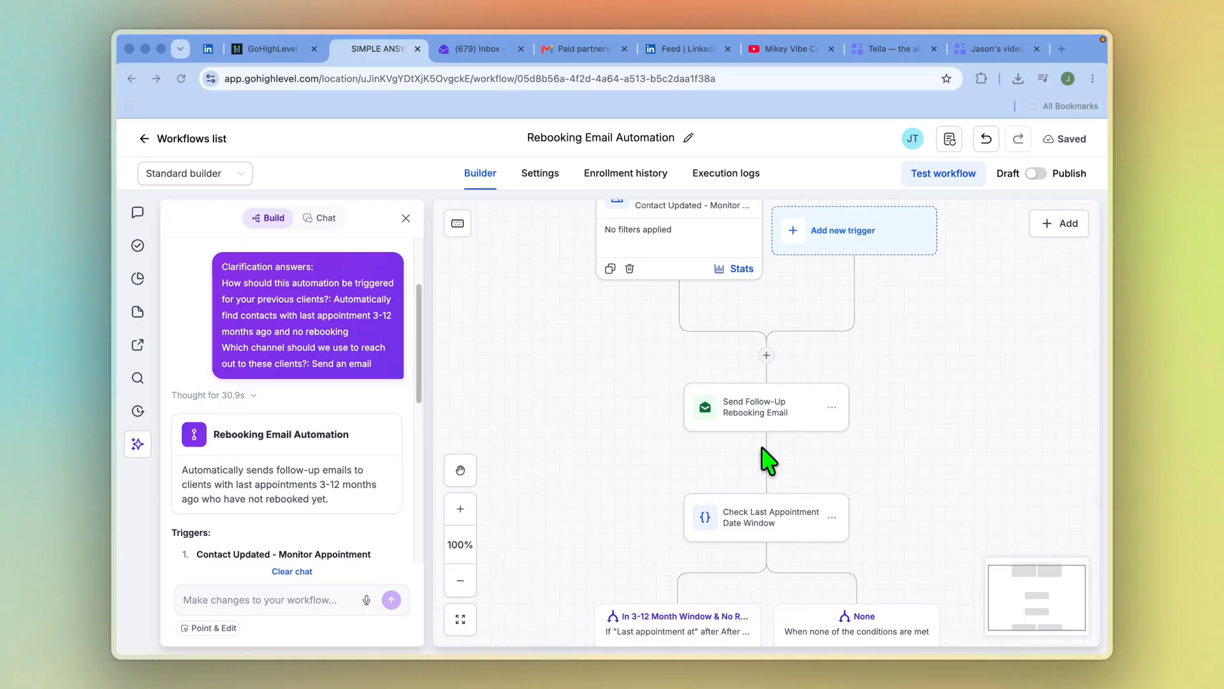
pyautogui.scroll(-2, 826, 478)
pyautogui.scroll(-6, 826, 482)
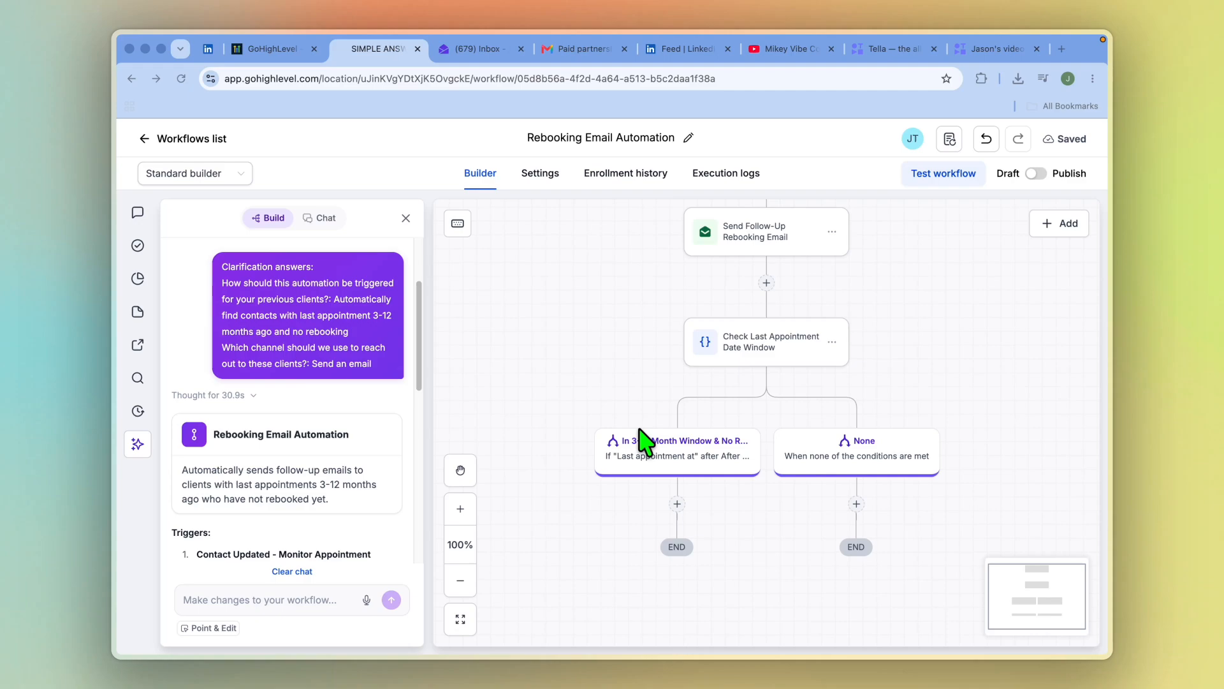
pyautogui.scroll(6, 847, 497)
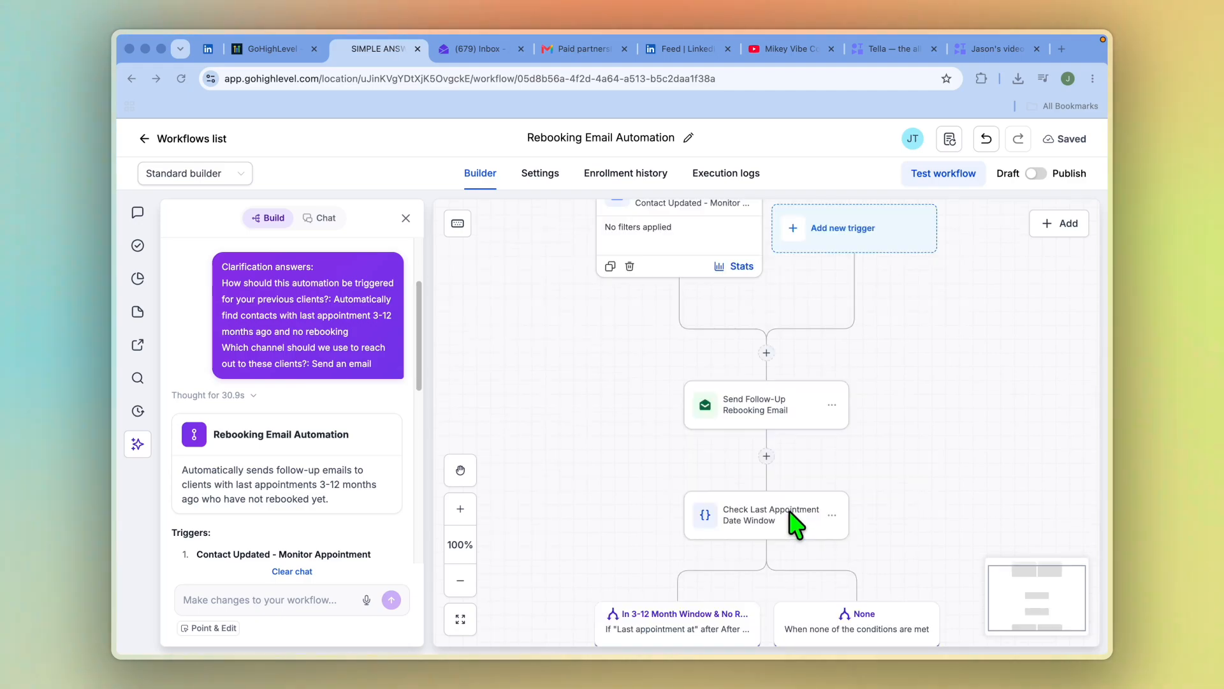
pyautogui.scroll(6, 714, 567)
pyautogui.scroll(-10, 753, 549)
pyautogui.scroll(10, 759, 529)
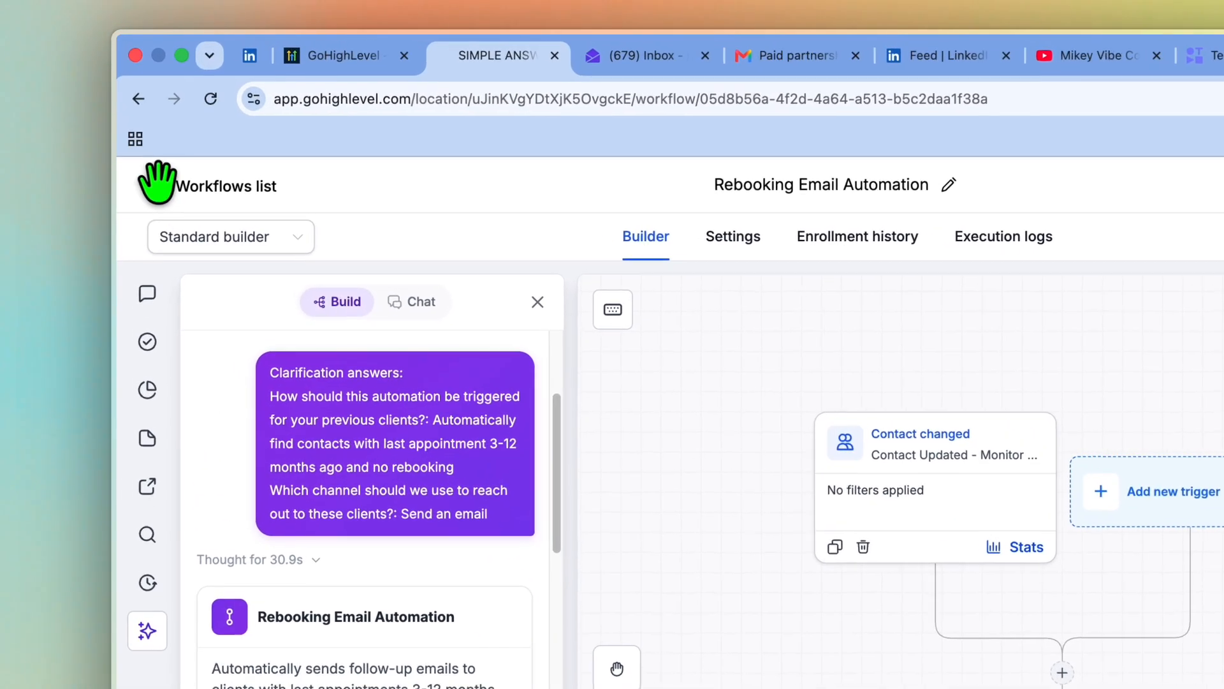
# Return to the list of workflows and switch to the open gohighlevel.com website
pyautogui.click(191, 186)
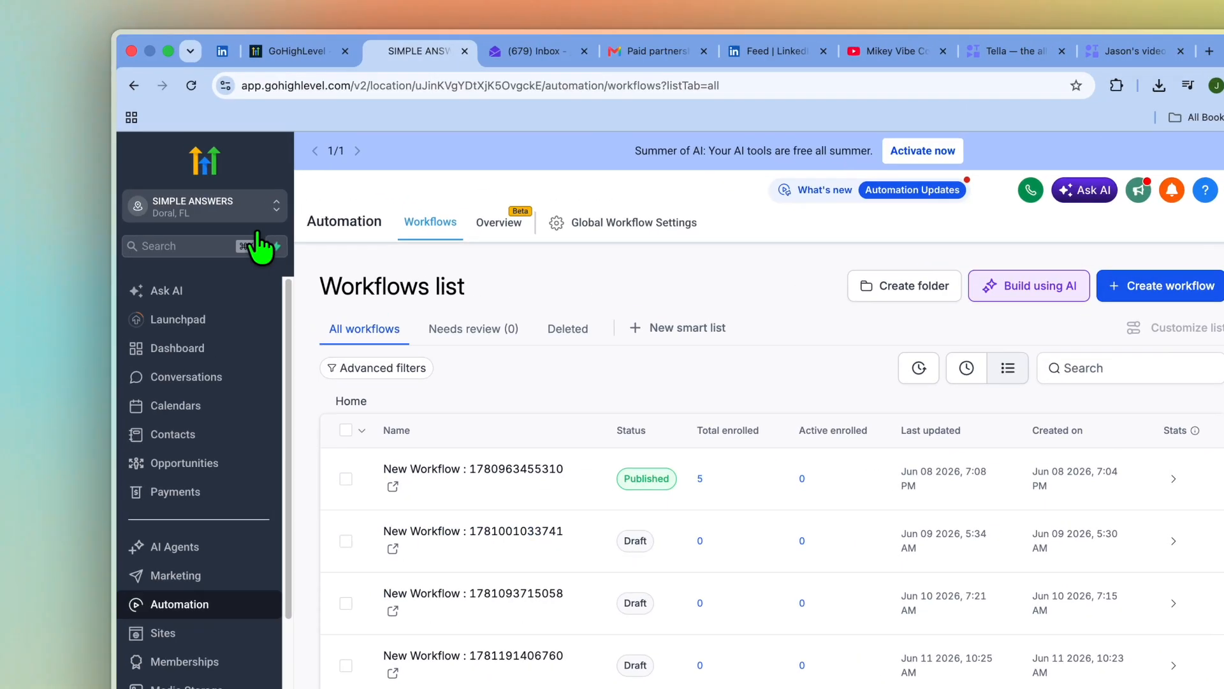
pyautogui.rightClick(269, 107)
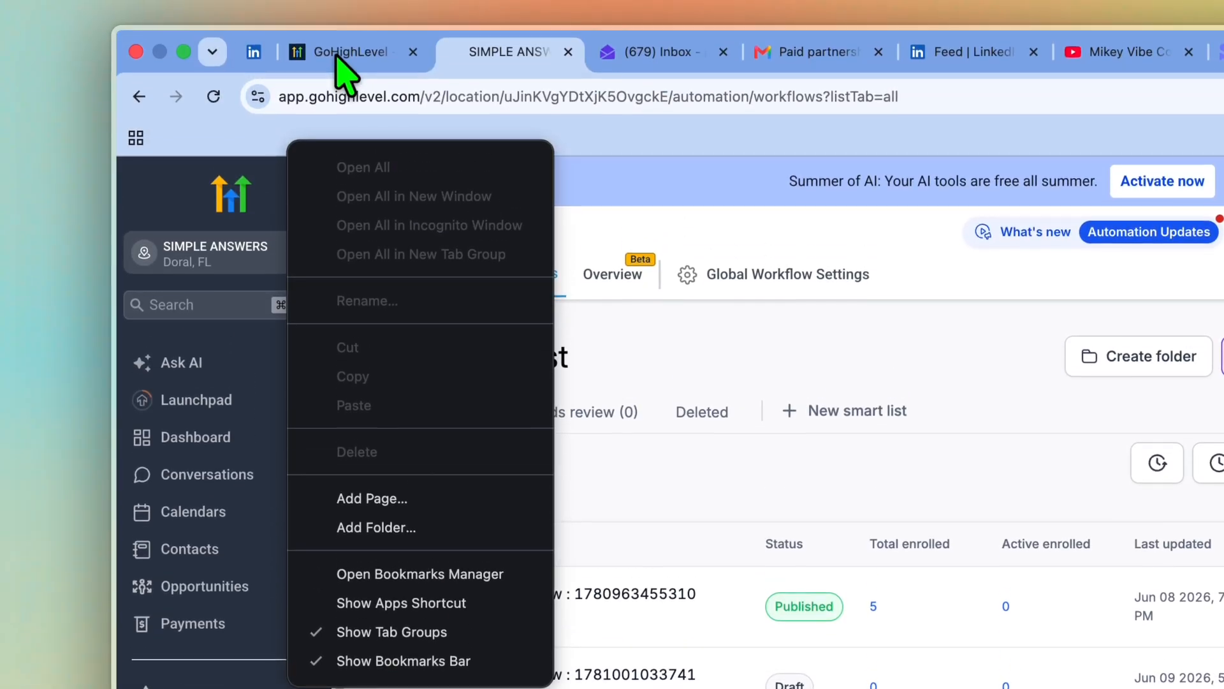
pyautogui.click(339, 59)
pyautogui.click(342, 59)
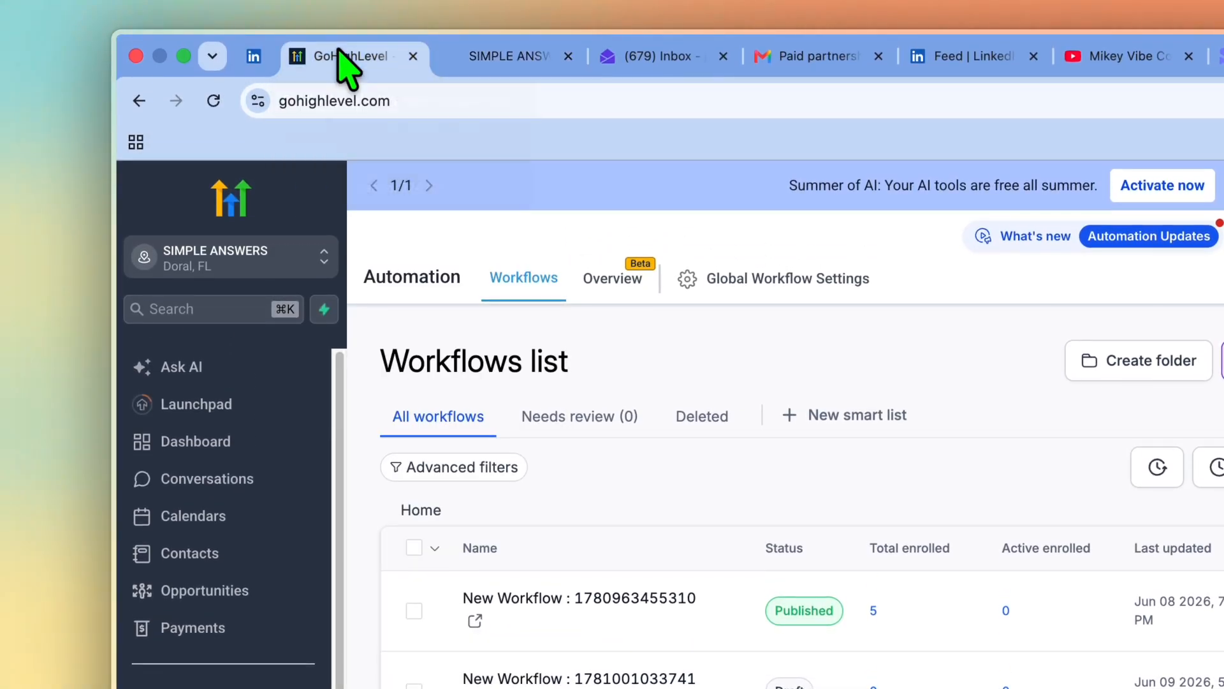